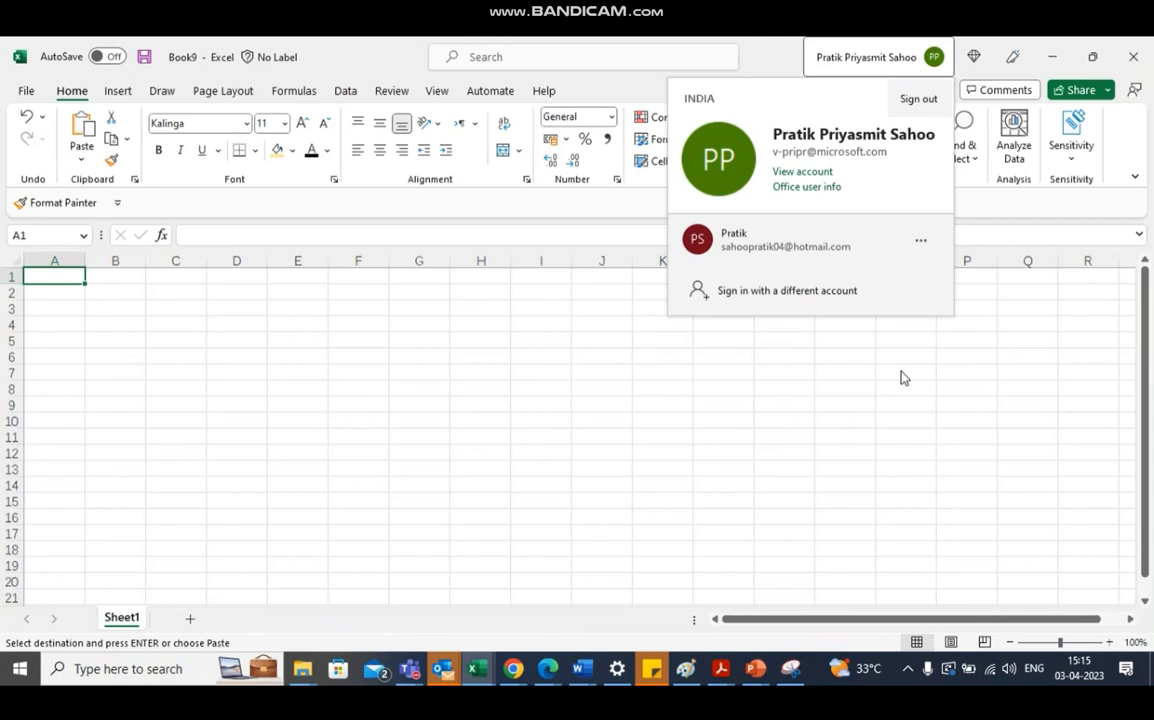
click(564, 340)
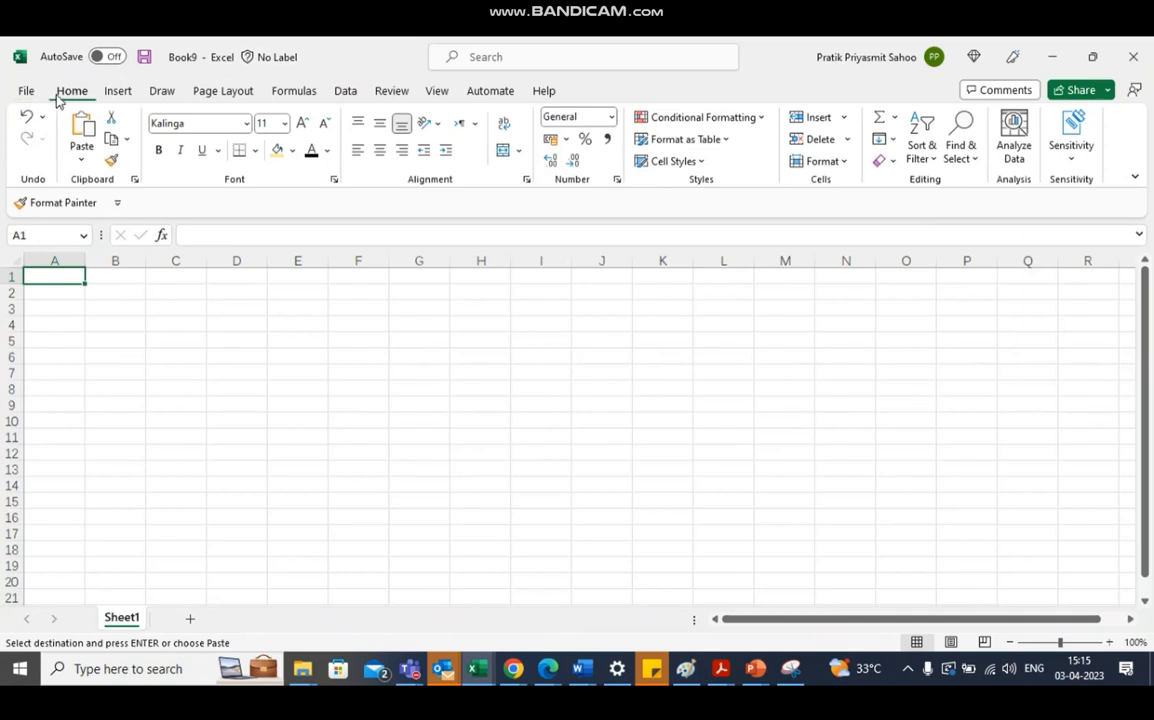
click(120, 92)
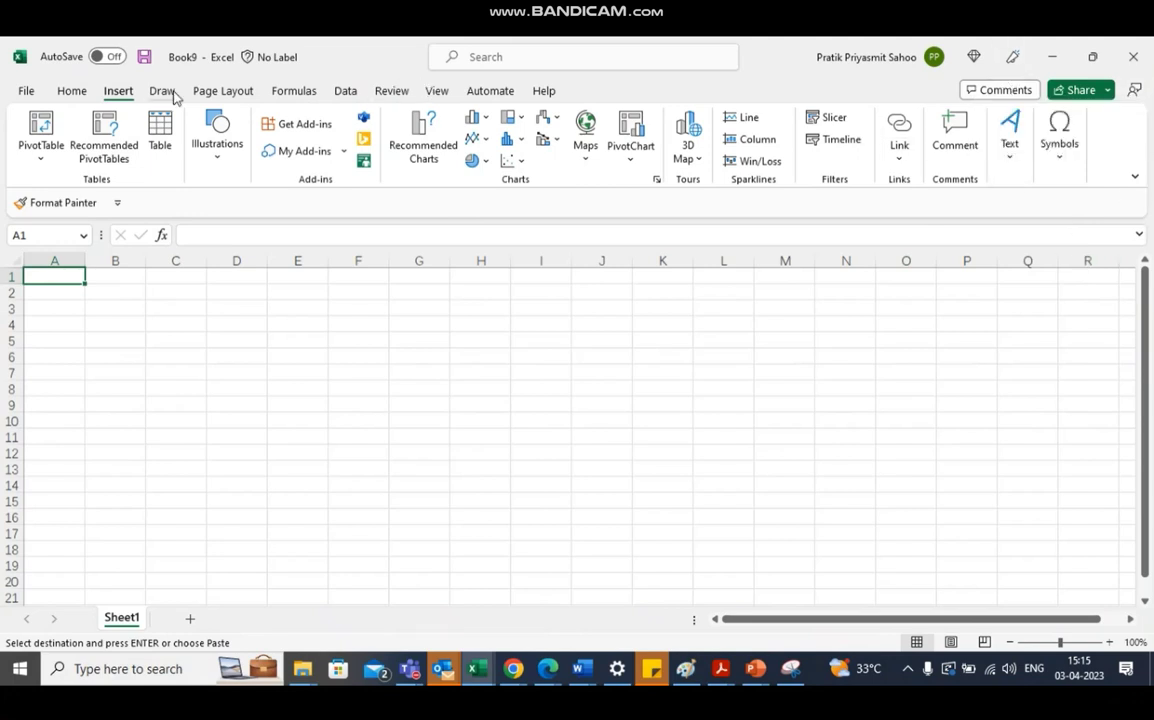
click(72, 92)
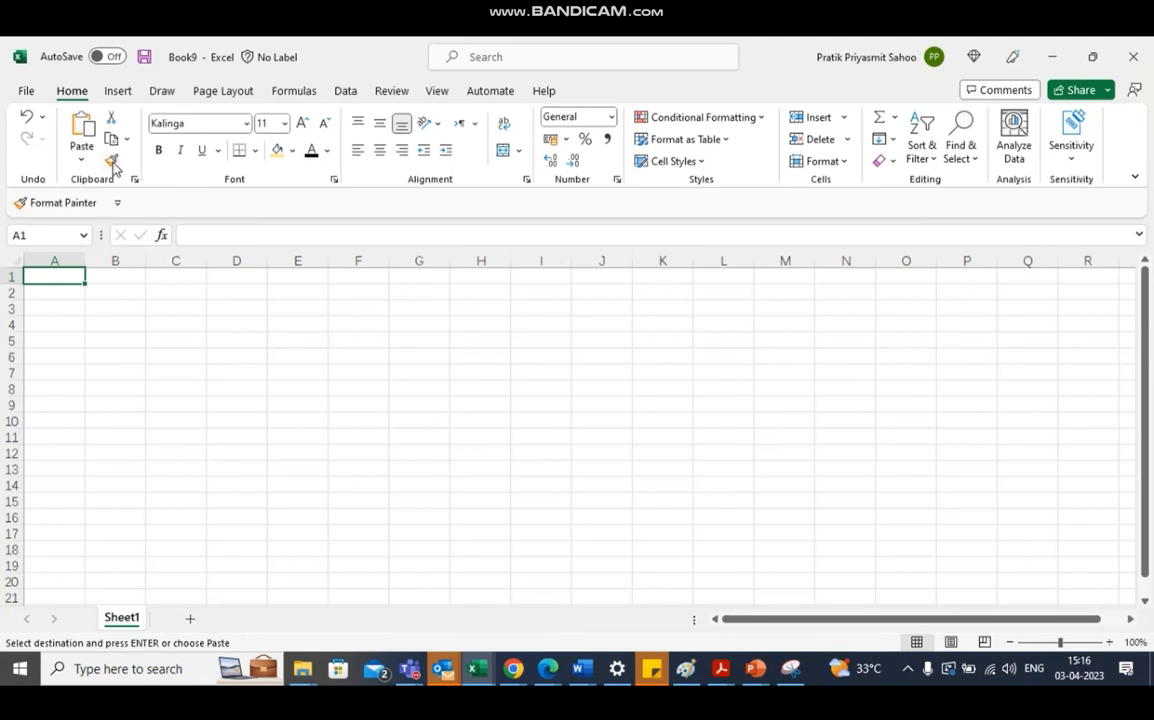
click(301, 325)
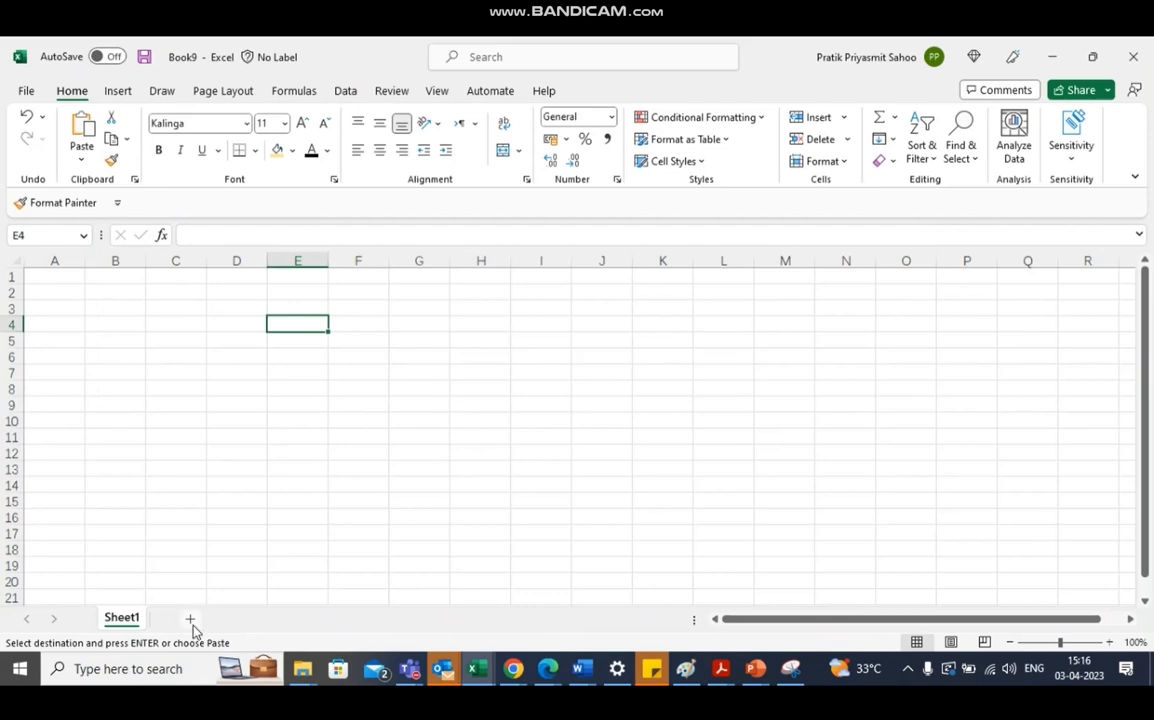
- Copy the employee records in A4:H10 from the EXCEL TRAINING File 1 workbook into Book9's Sheet1, starting at cell A2
key(alt+Tab)
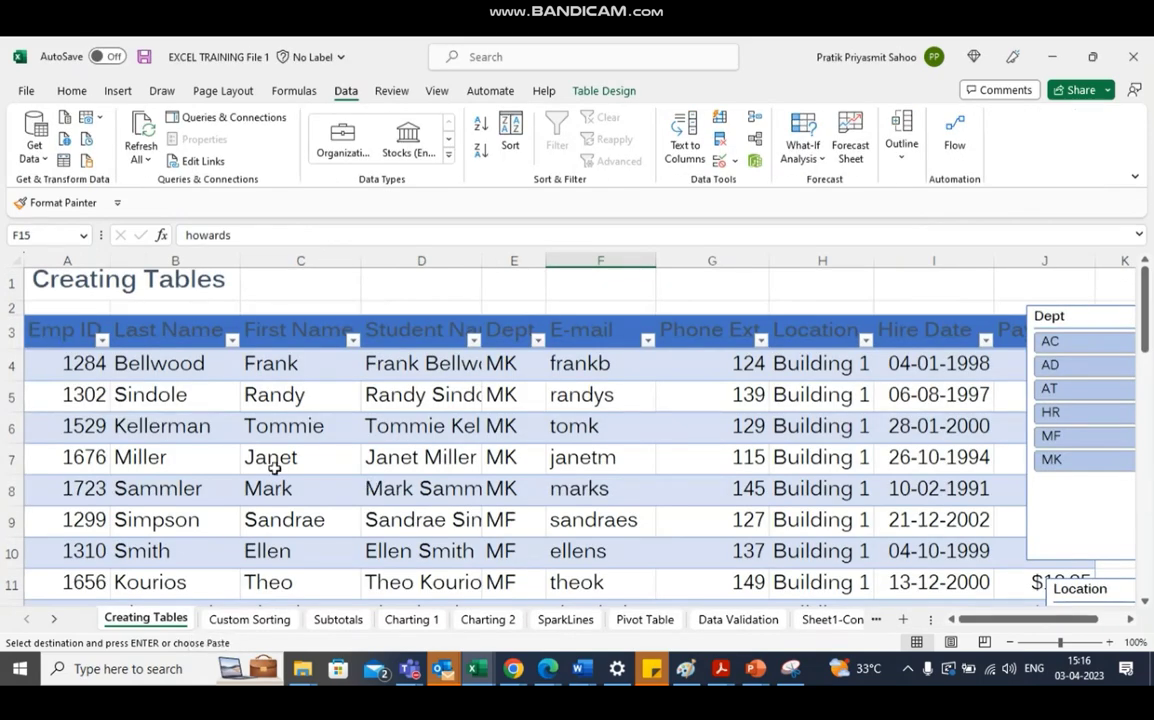
drag(86, 372, 797, 550)
key(alt+Tab)
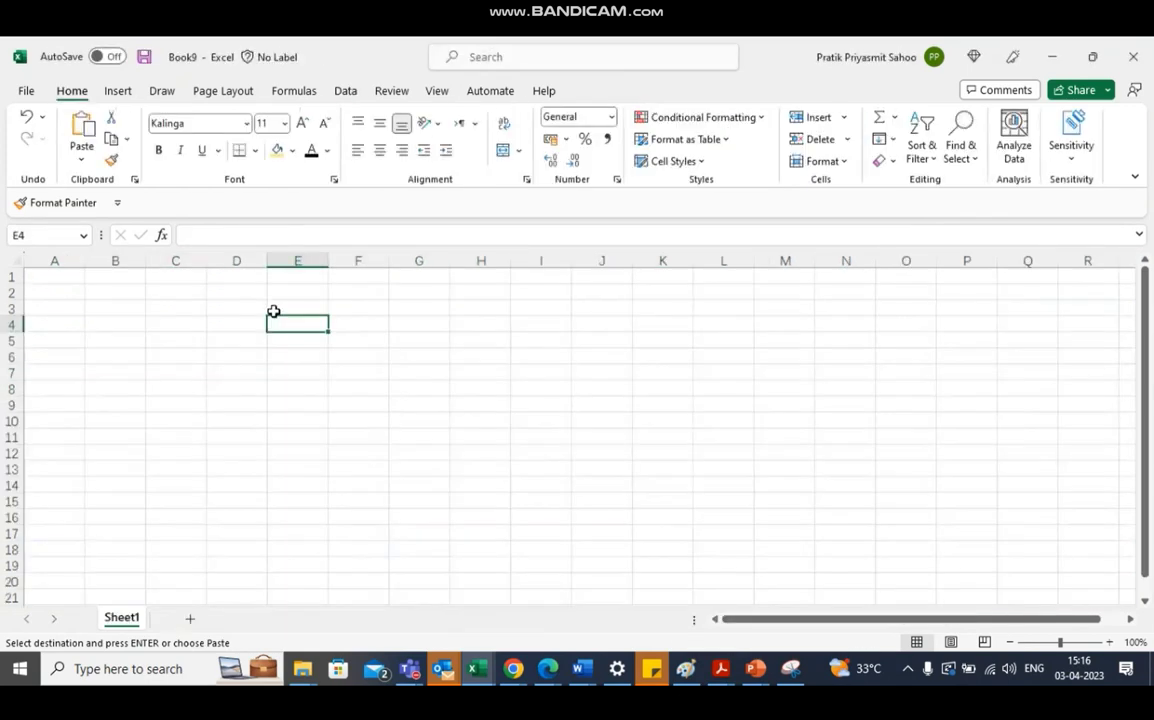
click(49, 287)
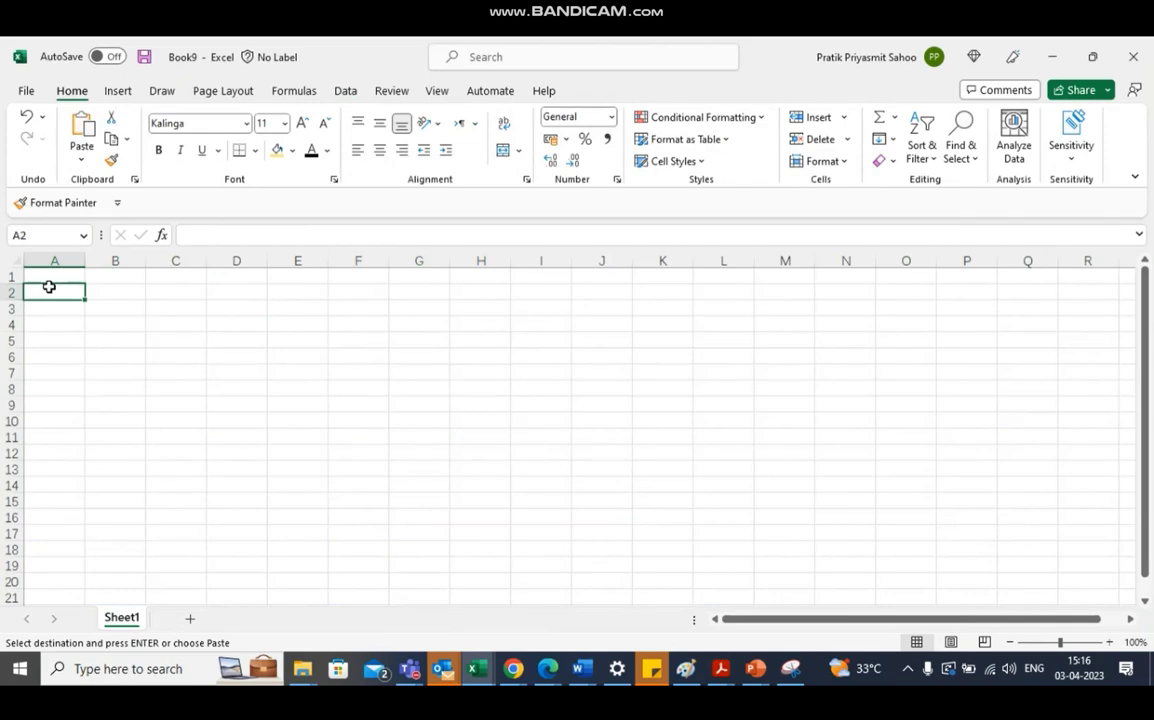
key(ctrl+v)
click(645, 425)
- Try the Abadi font on the pasted records in A2:H6
drag(42, 290, 470, 410)
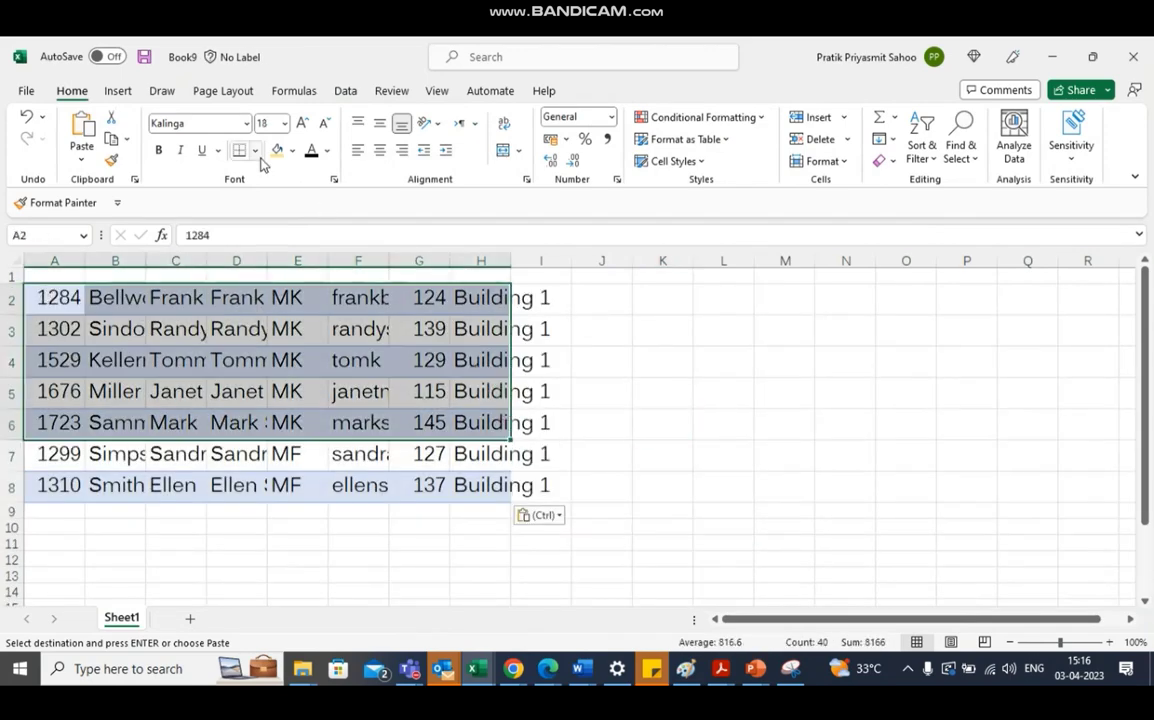
click(225, 123)
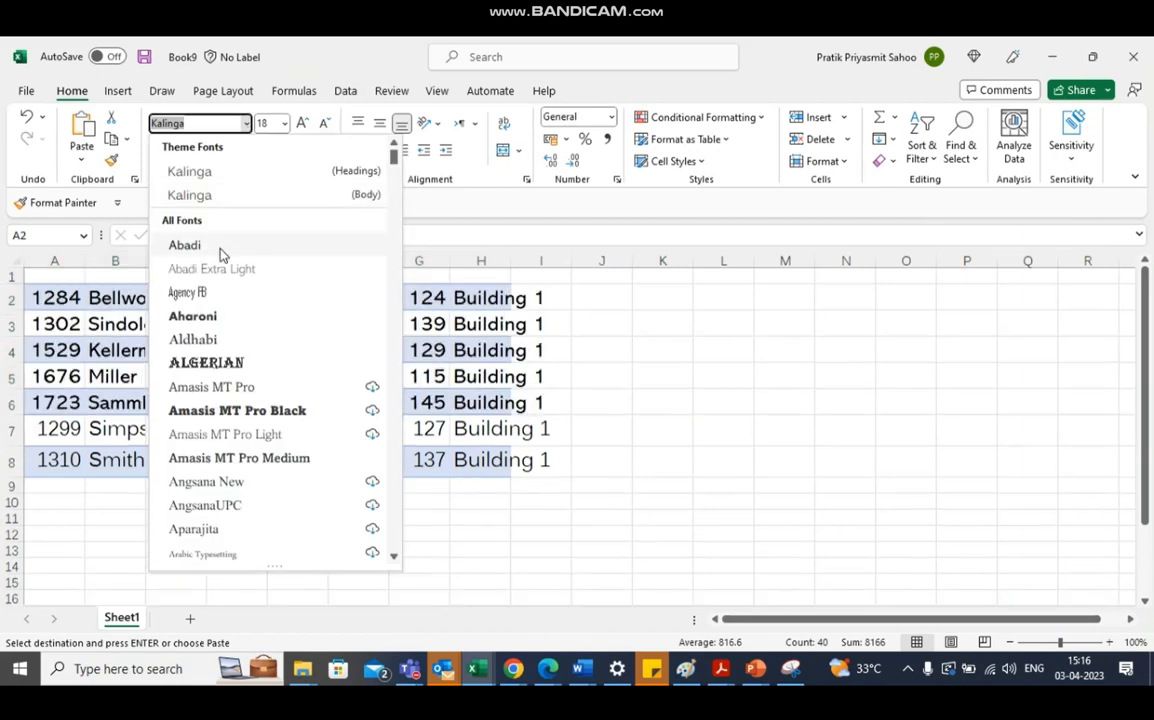
key(Escape)
click(405, 496)
drag(47, 428, 460, 458)
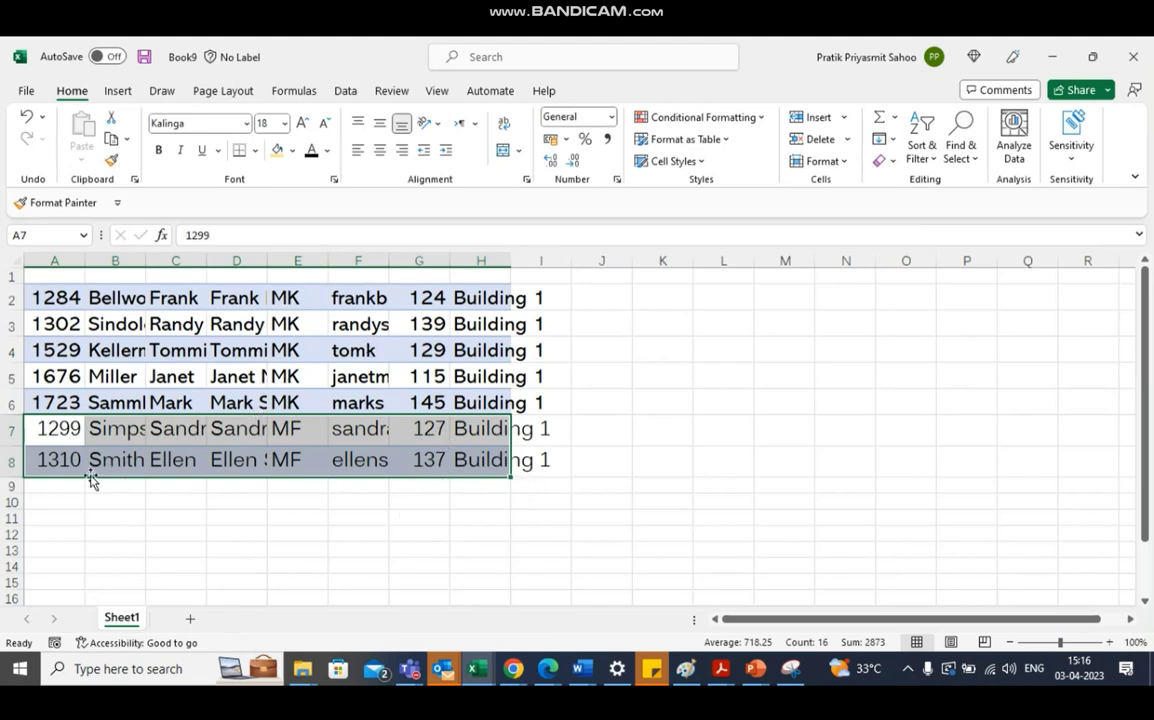
click(120, 563)
click(54, 430)
drag(54, 430, 497, 452)
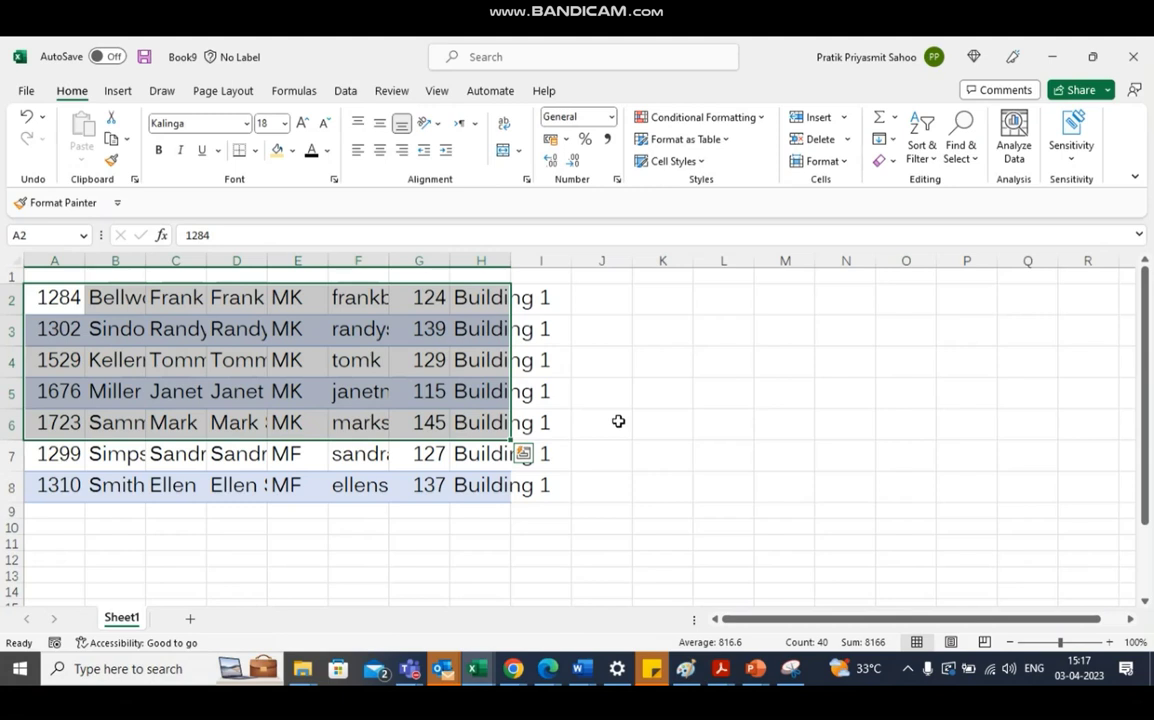
- Apply the "Light Yellow, 40% - Accent4" cell style to the pasted records in A2:H8
click(689, 325)
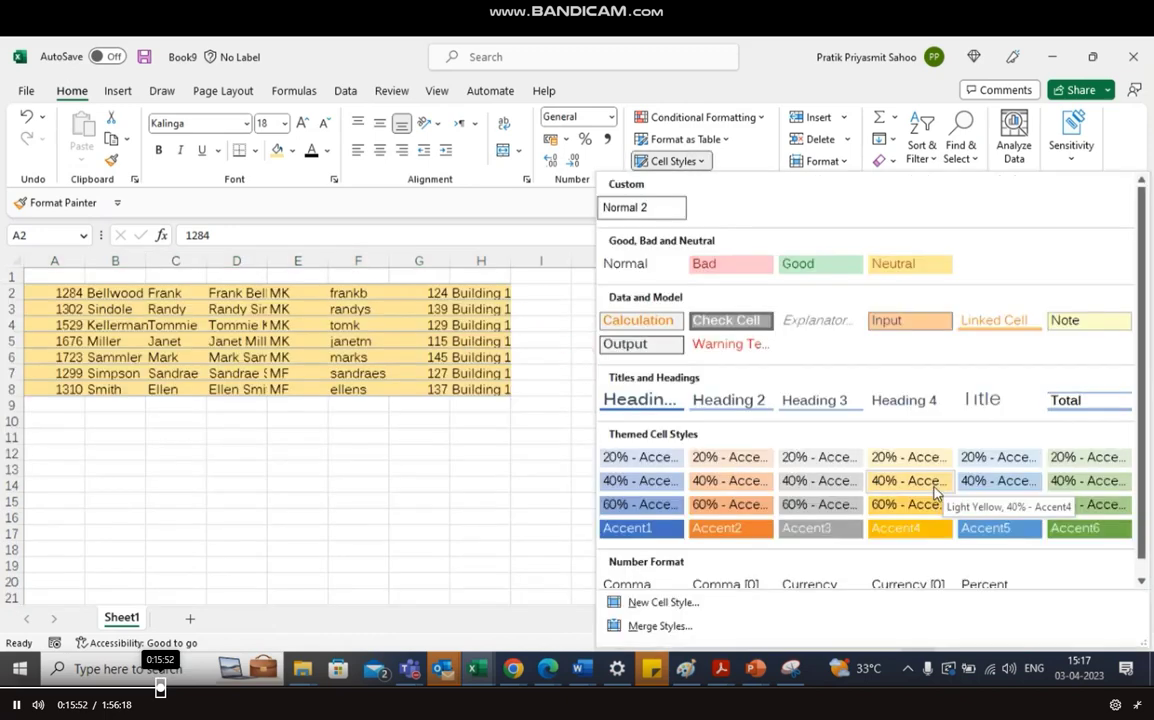
click(934, 488)
click(699, 163)
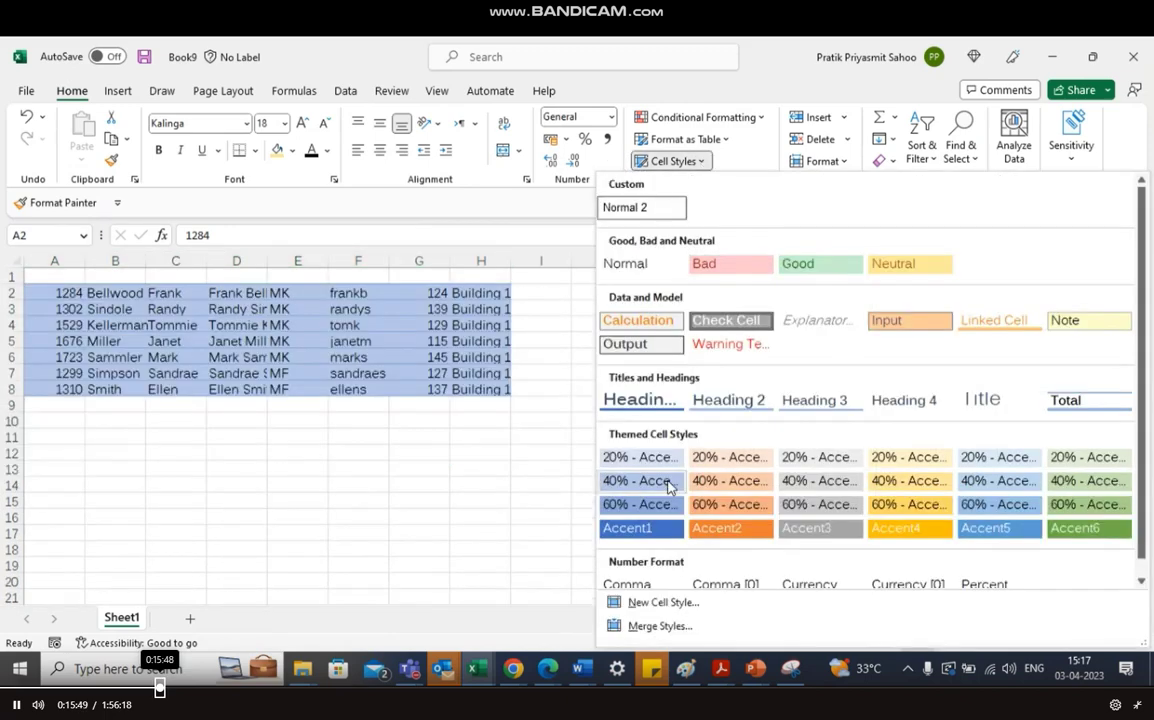
click(944, 482)
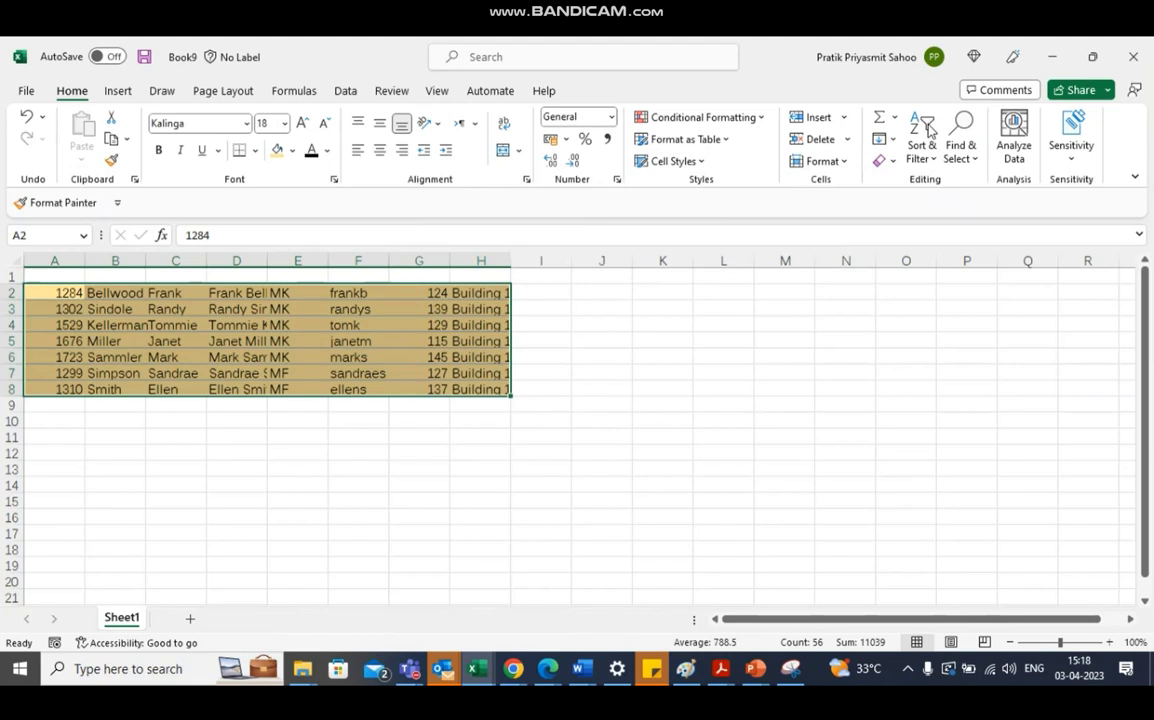
click(680, 166)
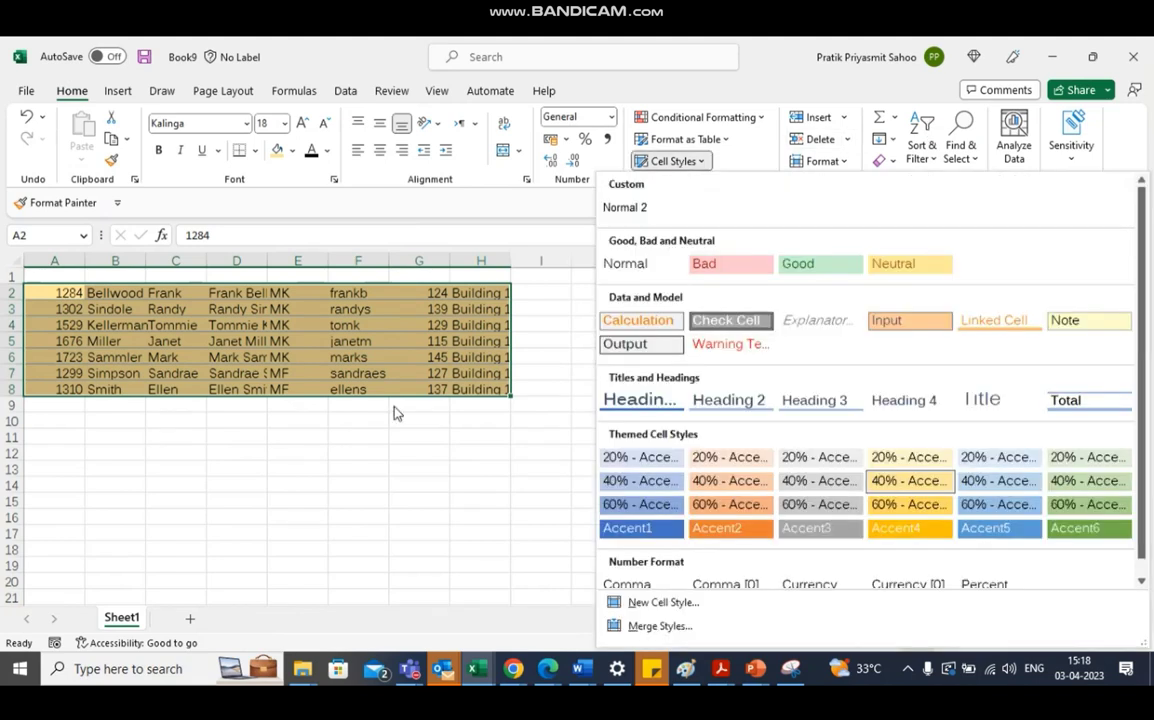
click(420, 522)
click(225, 467)
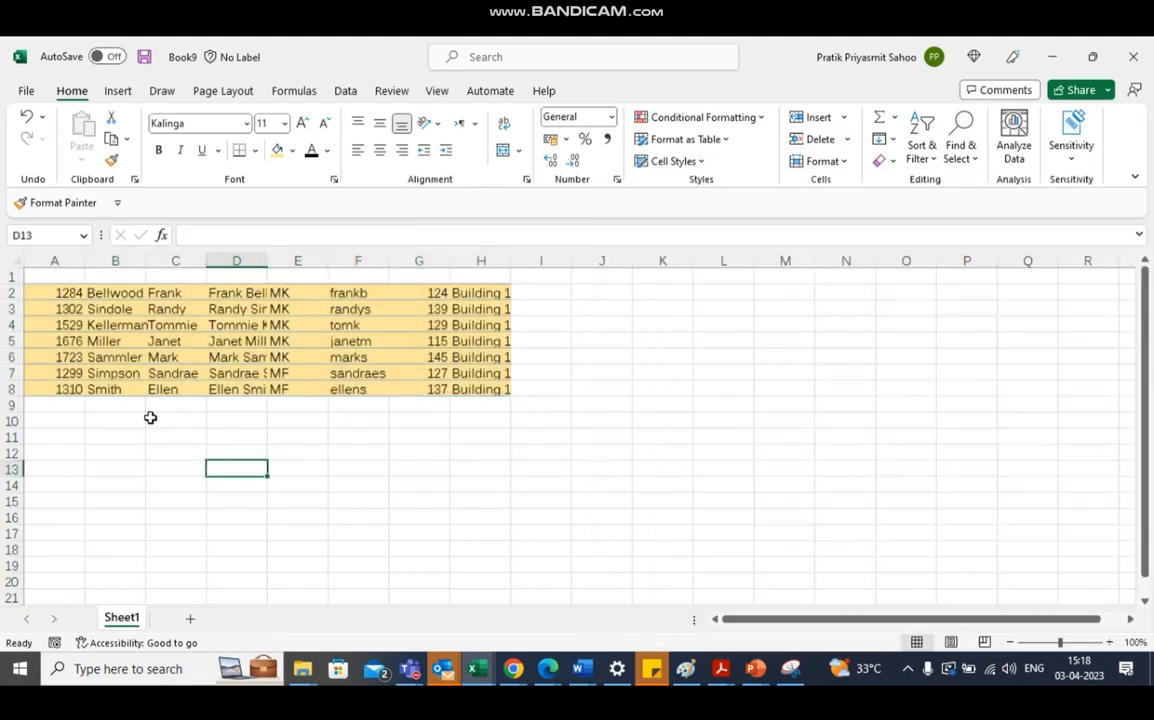
- Try copying the header cells A2:F3 from the training workbook into Sheet1 at cell A1, and undo the paste
key(alt+Tab)
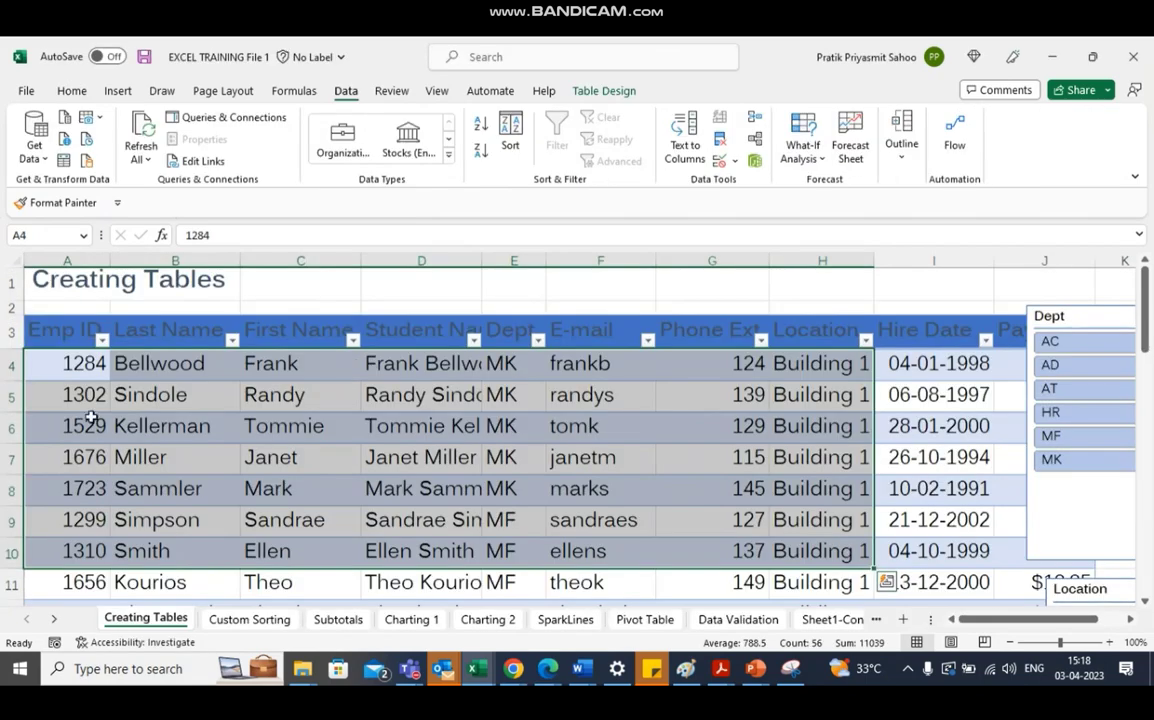
drag(62, 338, 580, 311)
key(ctrl+c)
key(alt+Tab)
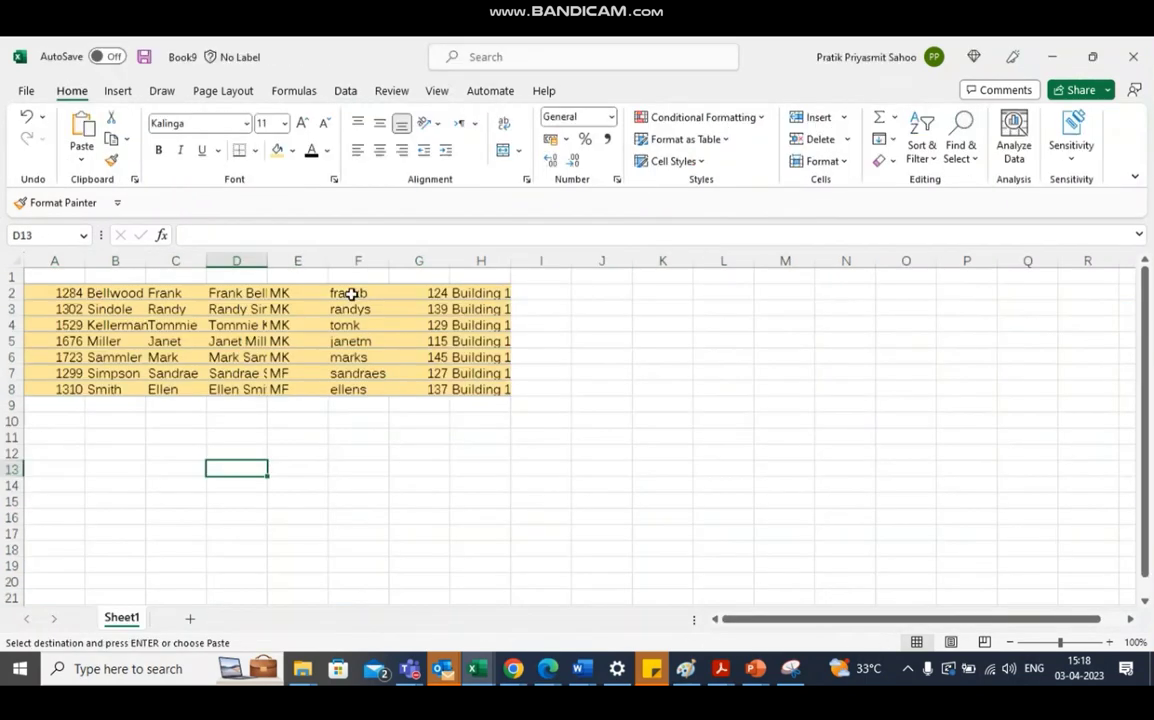
click(69, 273)
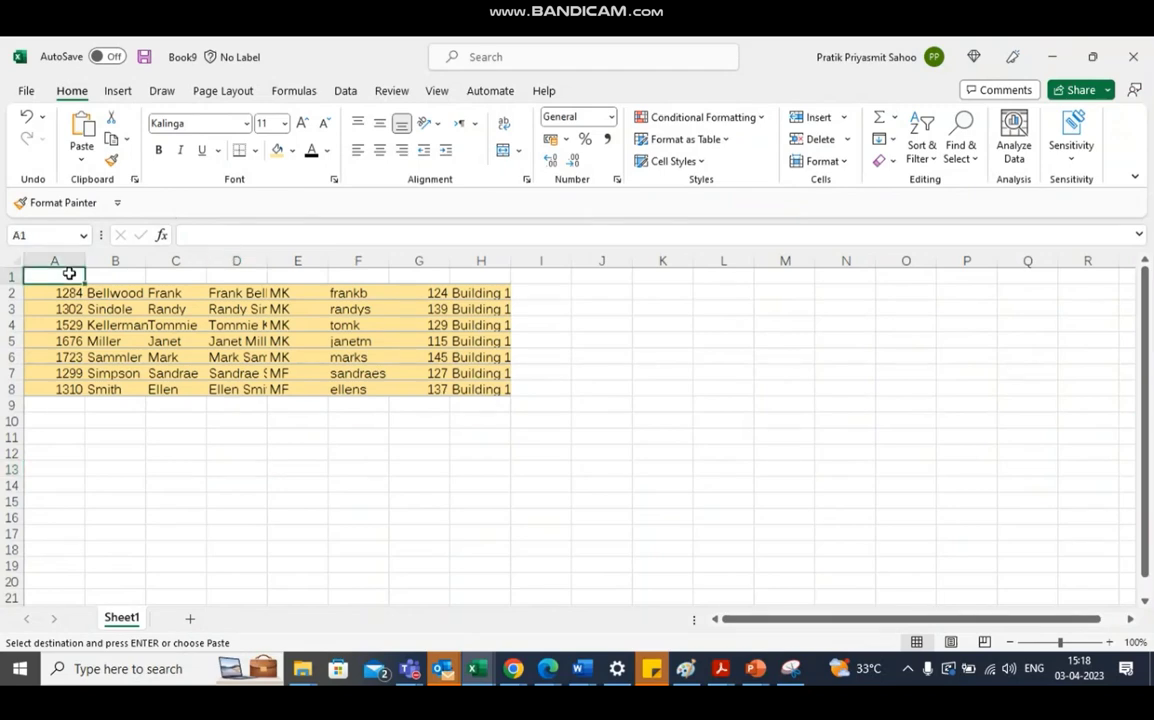
key(ctrl+v)
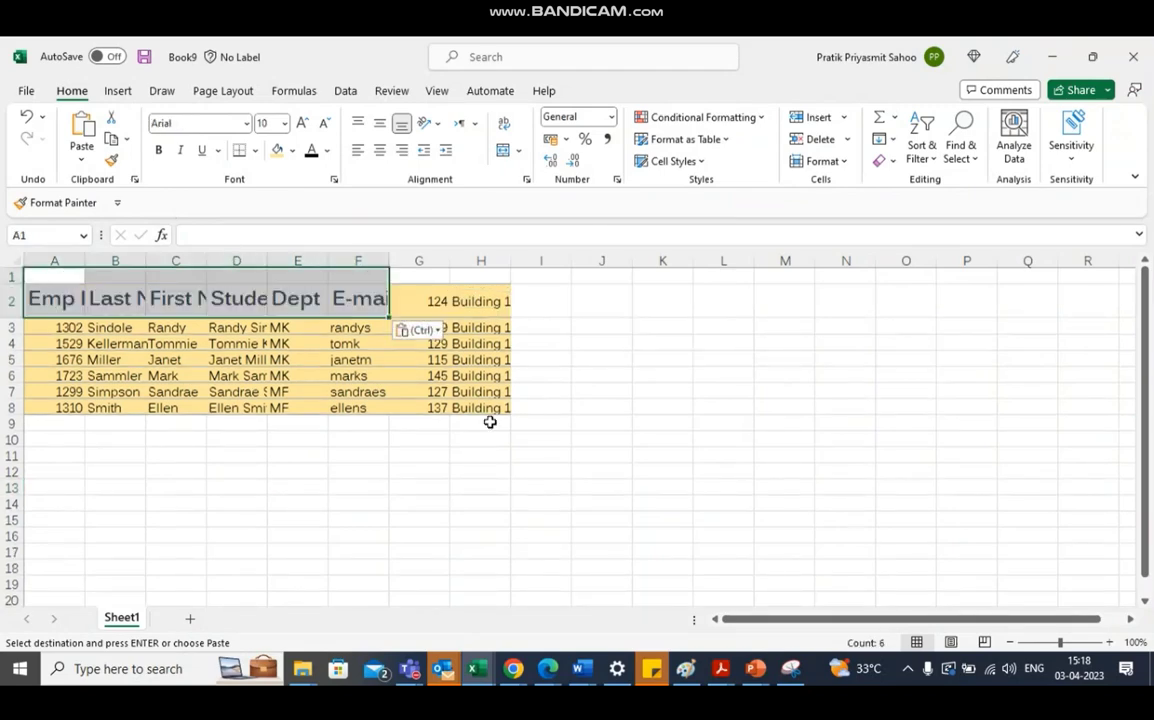
key(ctrl+z)
- Copy the employee table with its headers, A3:J36, from the Creating Tables sheet of the training workbook
key(alt+Tab)
drag(690, 420, 53, 338)
click(47, 338)
key(shift+Down)
key(shift+Down)
key(shift+Down)
key(shift+Down)
key(shift+Down)
key(shift+Down)
key(shift+Down)
key(shift+Down)
key(shift+Down)
key(shift+Down)
key(shift+Down)
key(shift+Down)
key(shift+Down)
key(shift+Down)
key(shift+Down)
key(shift+Down)
key(shift+Down)
key(shift+Down)
key(shift+Down)
key(shift+Down)
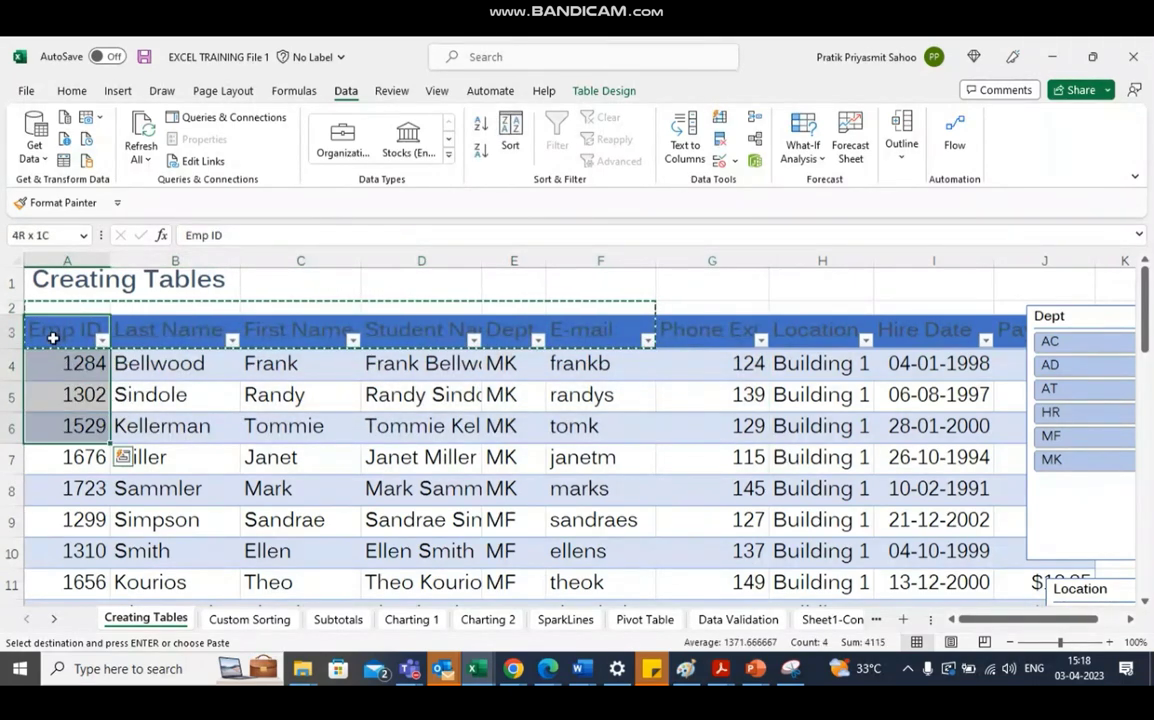
key(shift+Down)
key(shift+Down)
key(shift+Down)
key(shift+Down)
key(shift+Down)
key(shift+Down)
key(shift+Down)
key(shift+Down)
key(shift+Down)
key(shift+Down)
key(shift+Down)
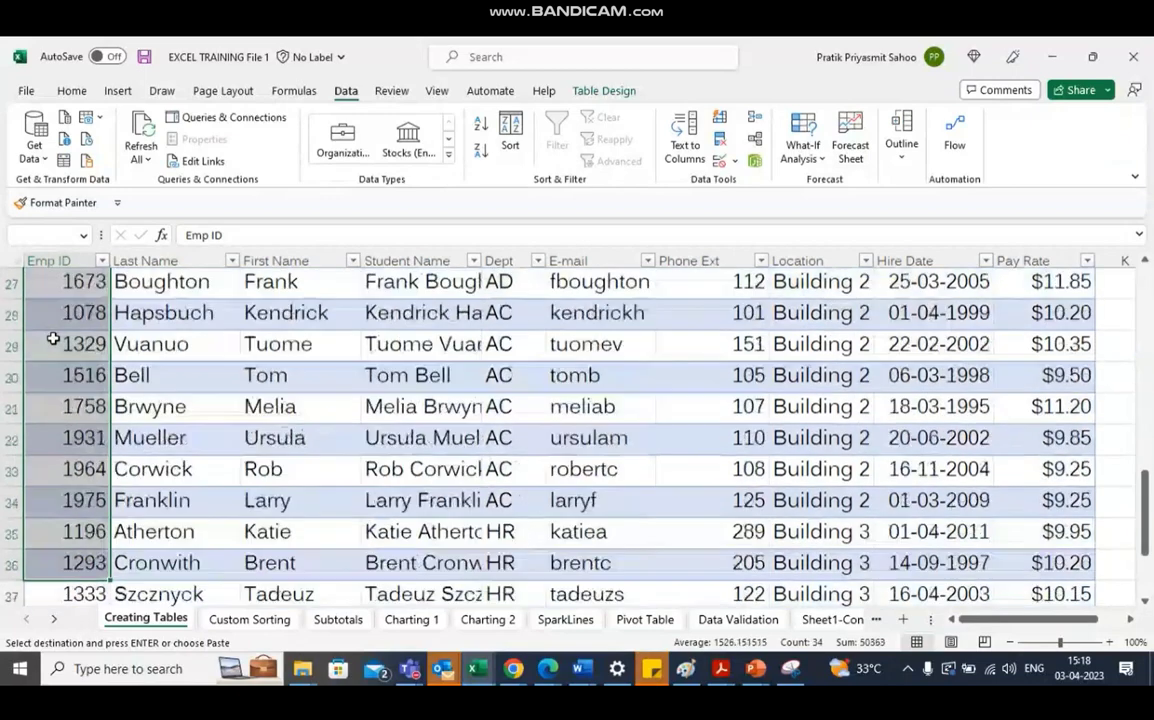
key(shift+Right)
key(shift+Right)
key(shift+Right)
key(shift+Right)
key(shift+Right)
key(shift+Right)
key(shift+Right)
key(shift+Right)
key(shift+Right)
key(shift+Left)
key(shift+Left)
key(shift+Left)
key(shift+Left)
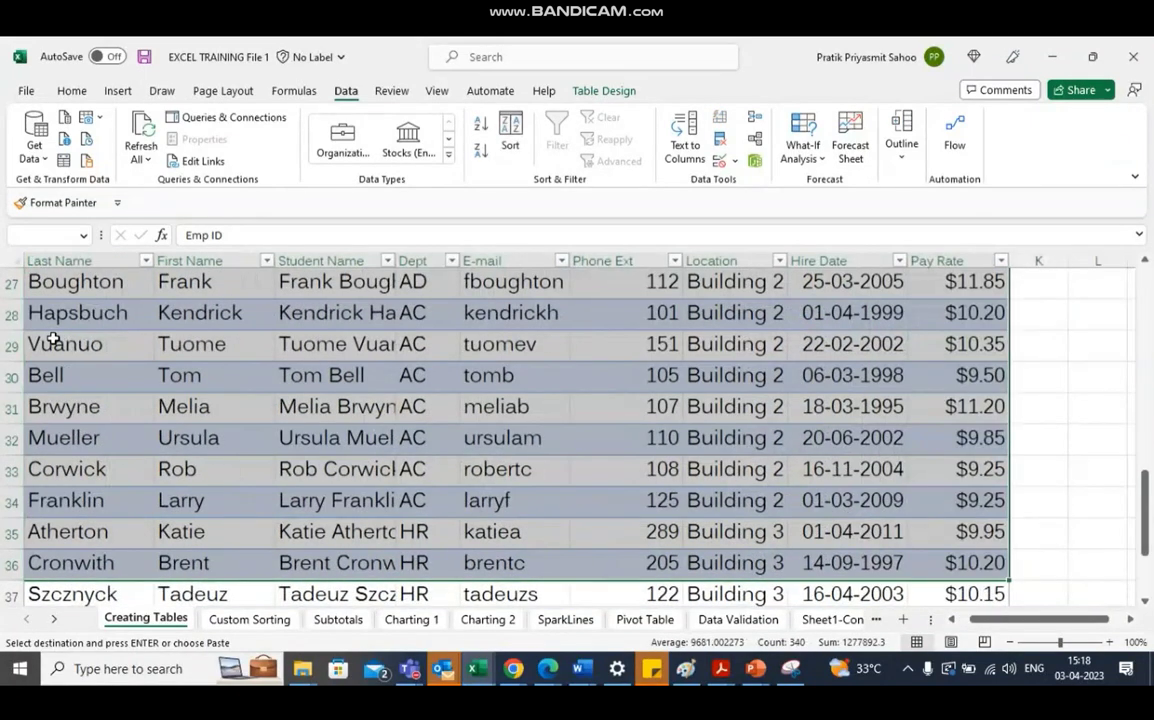
key(shift+Right)
- Add a second worksheet to Book9, try pasting the copied employee table at cell A1, and undo the paste
key(alt+Tab)
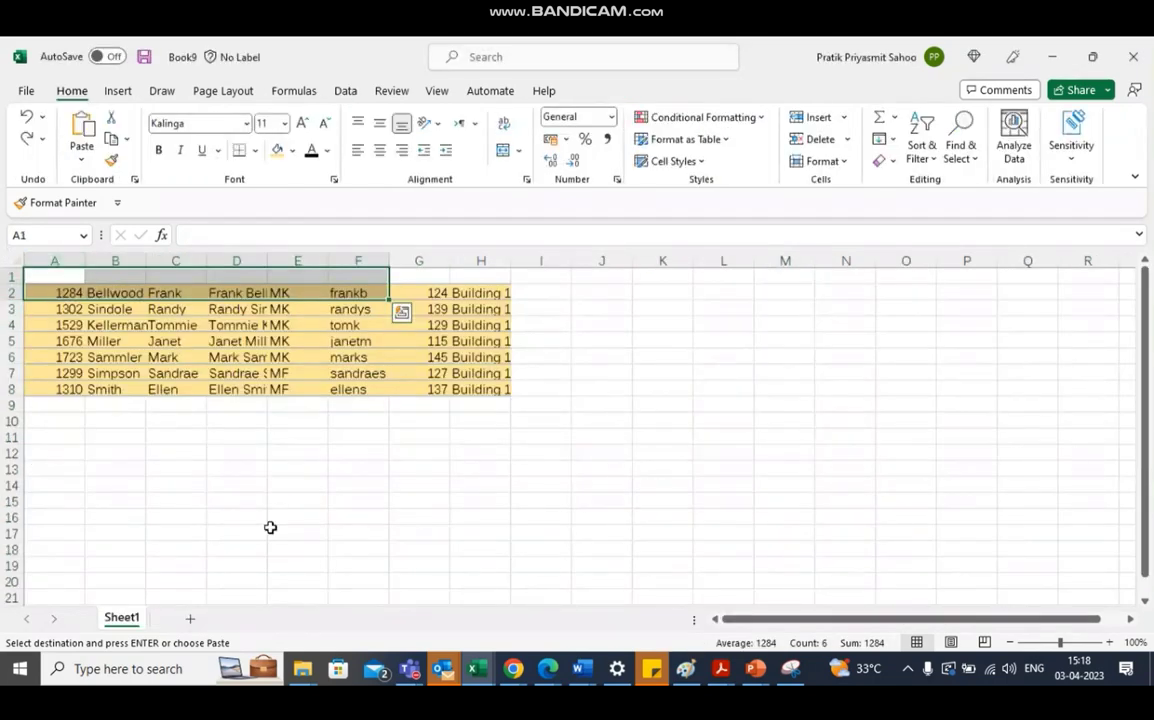
click(190, 621)
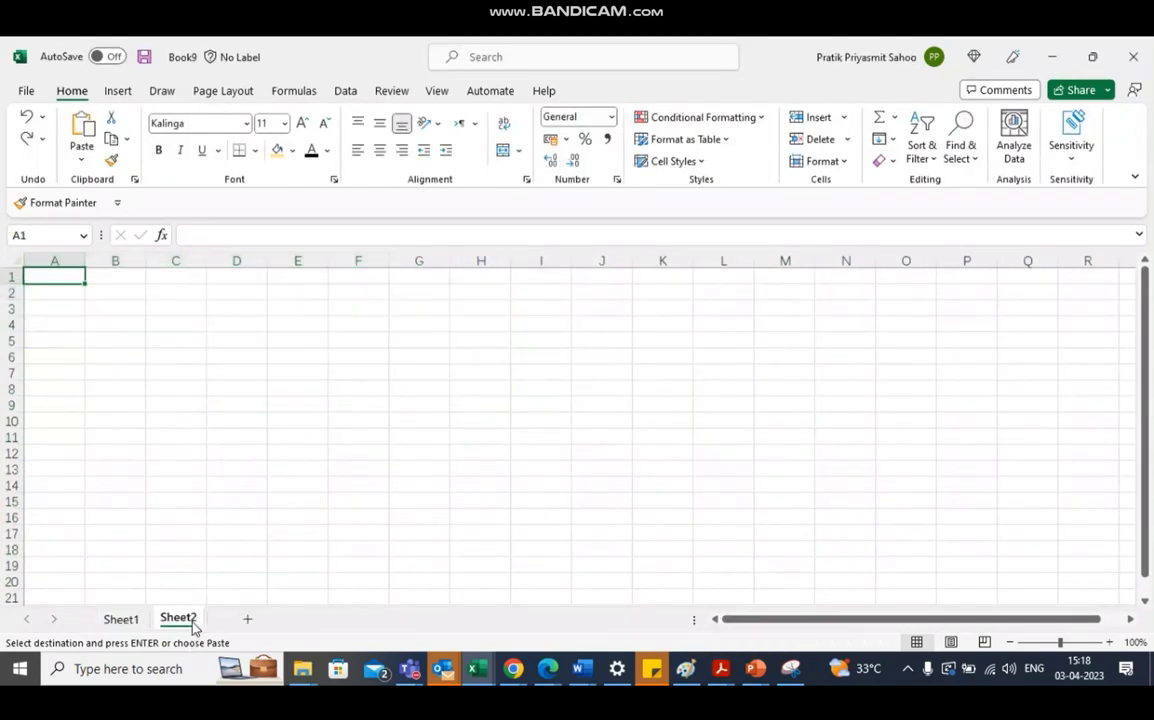
key(ctrl+v)
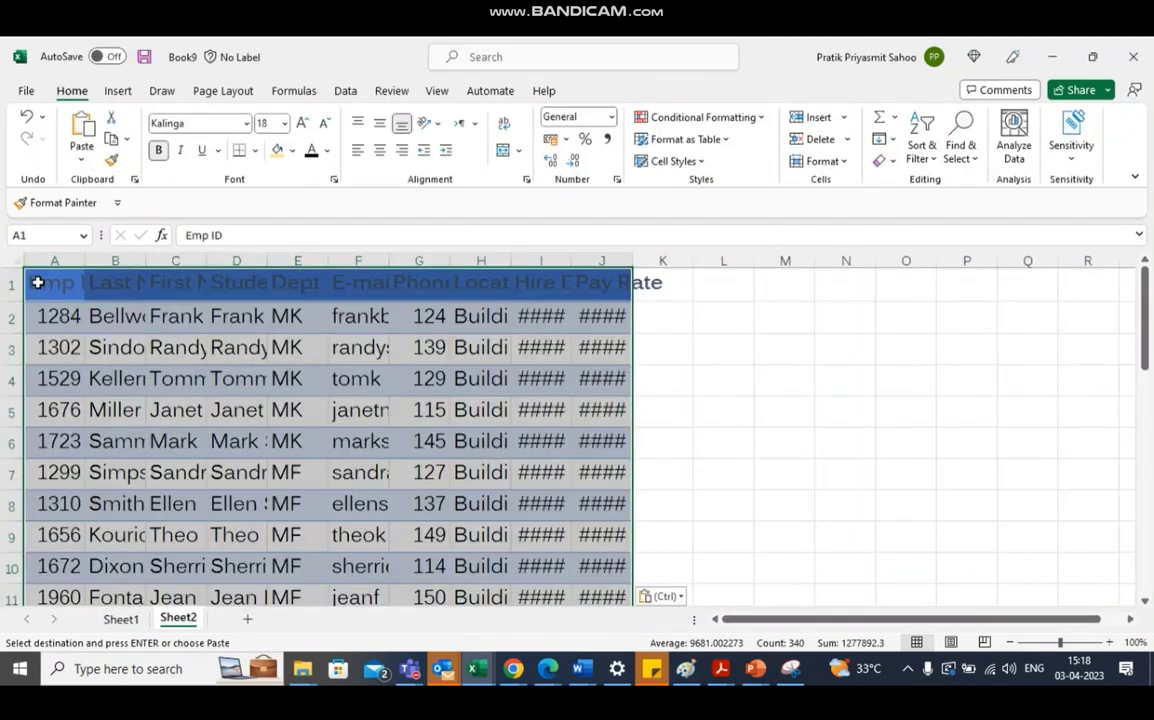
key(ctrl+z)
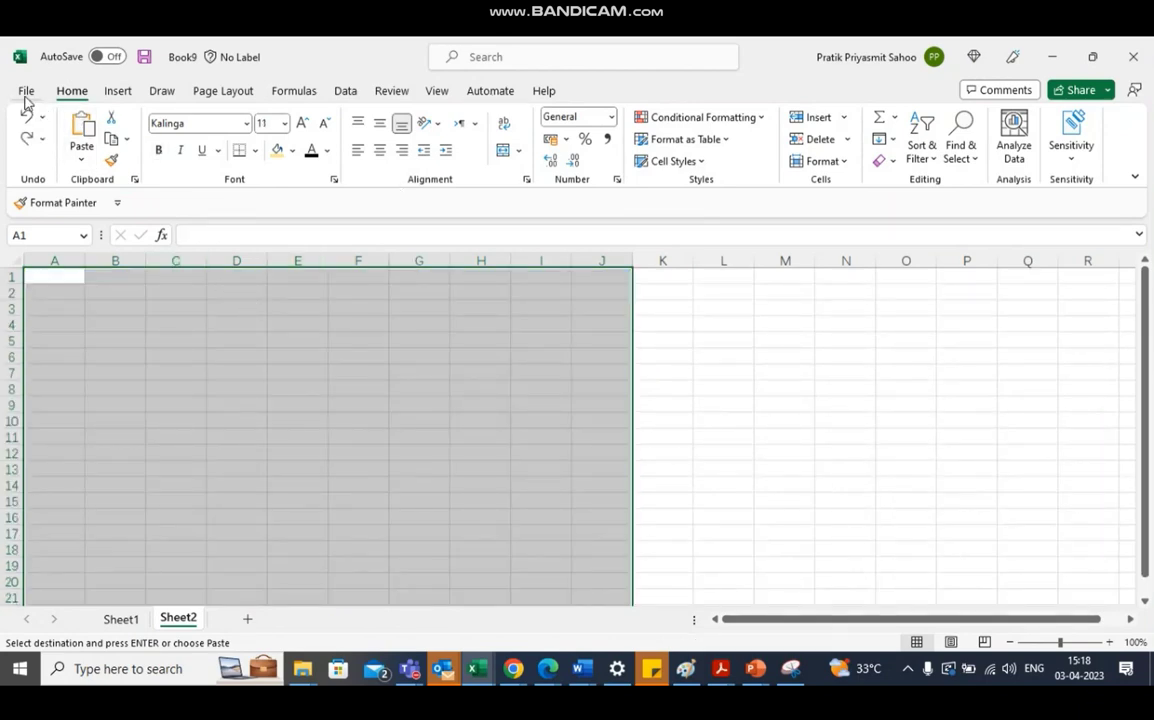
- Show Excel's training help, look over the available video training topics, and close the help
click(541, 92)
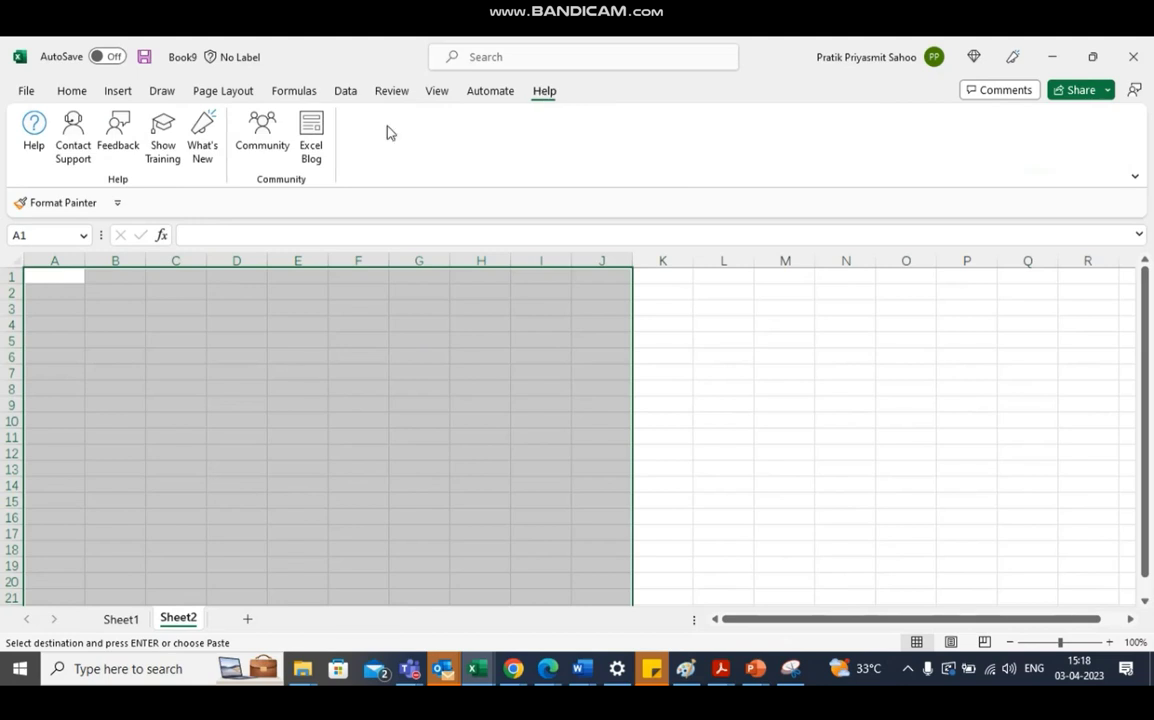
click(157, 150)
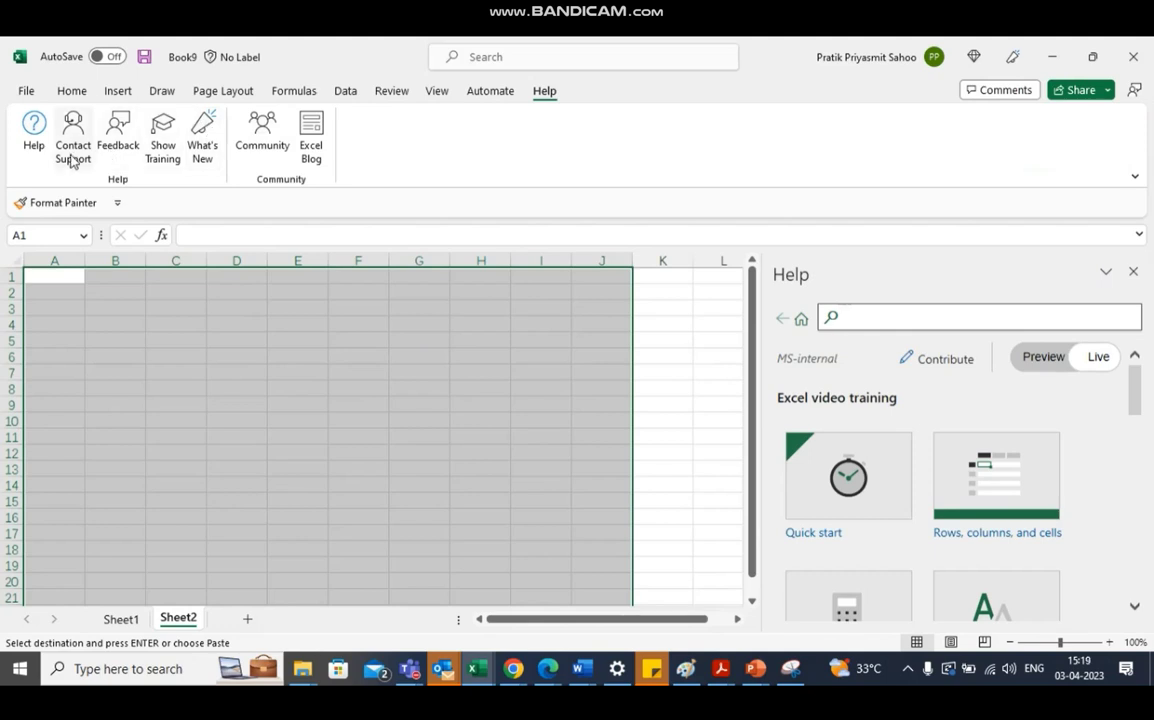
mouse_move(1136, 380)
mouse_down()
mouse_move(1152, 456)
mouse_move(1150, 588)
mouse_move(1138, 372)
mouse_up()
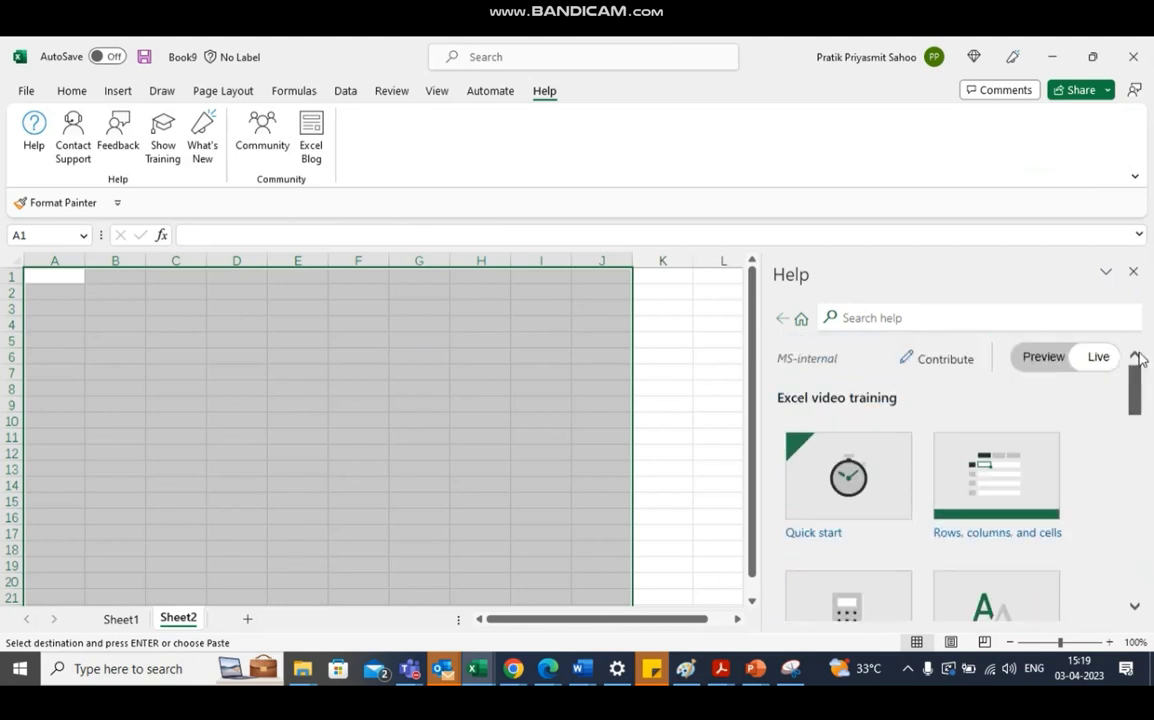
click(1132, 273)
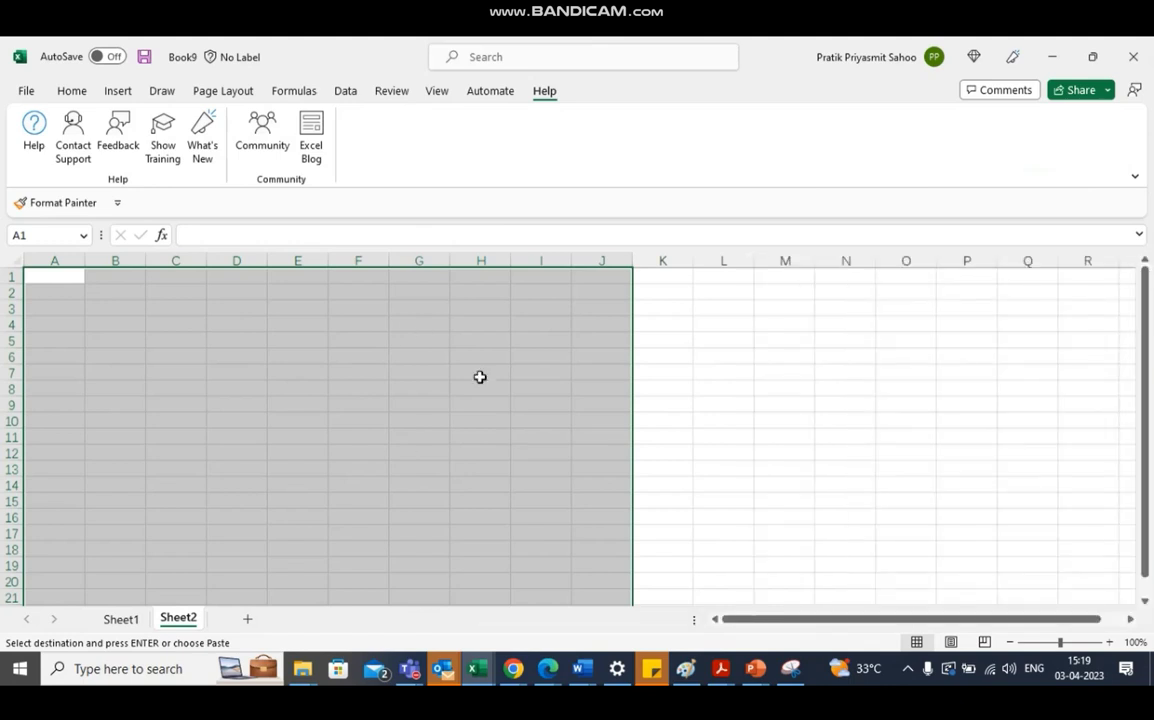
click(258, 400)
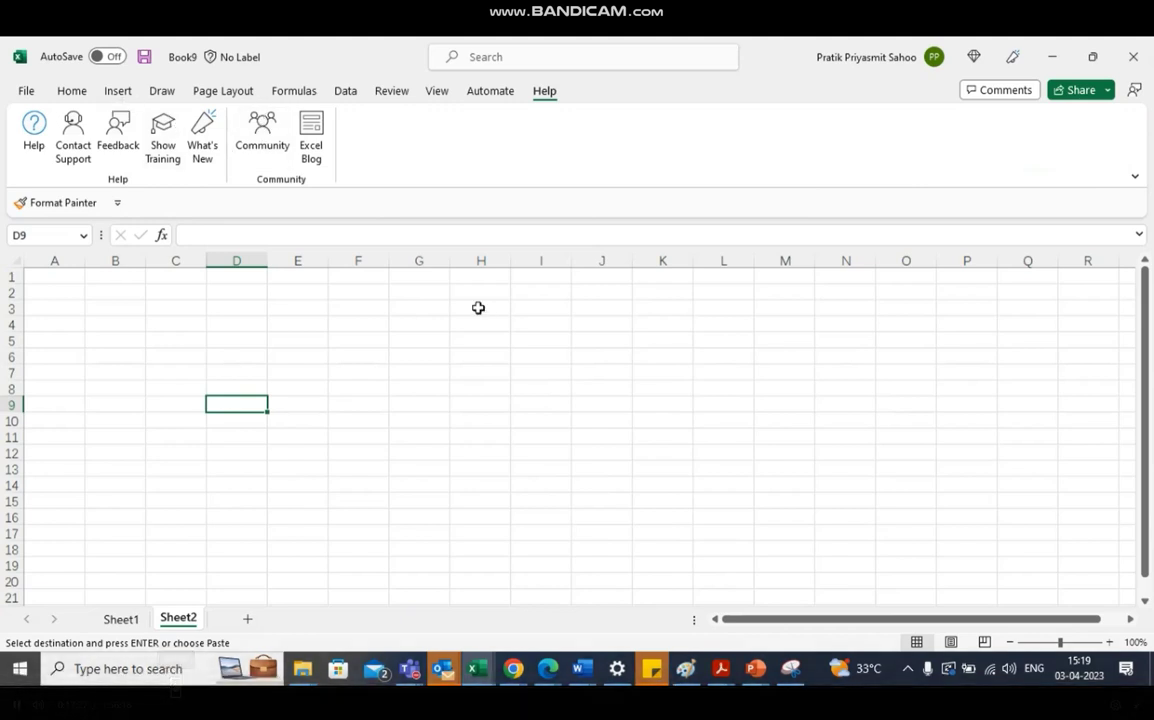
click(72, 92)
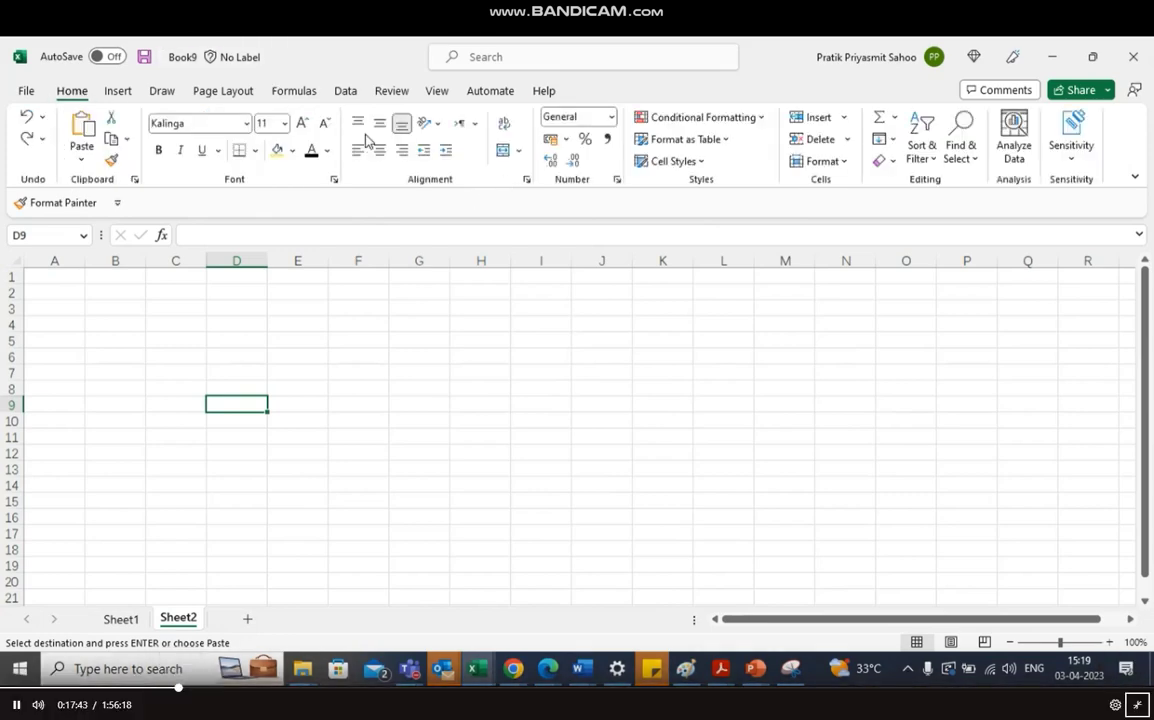
key(Escape)
click(760, 705)
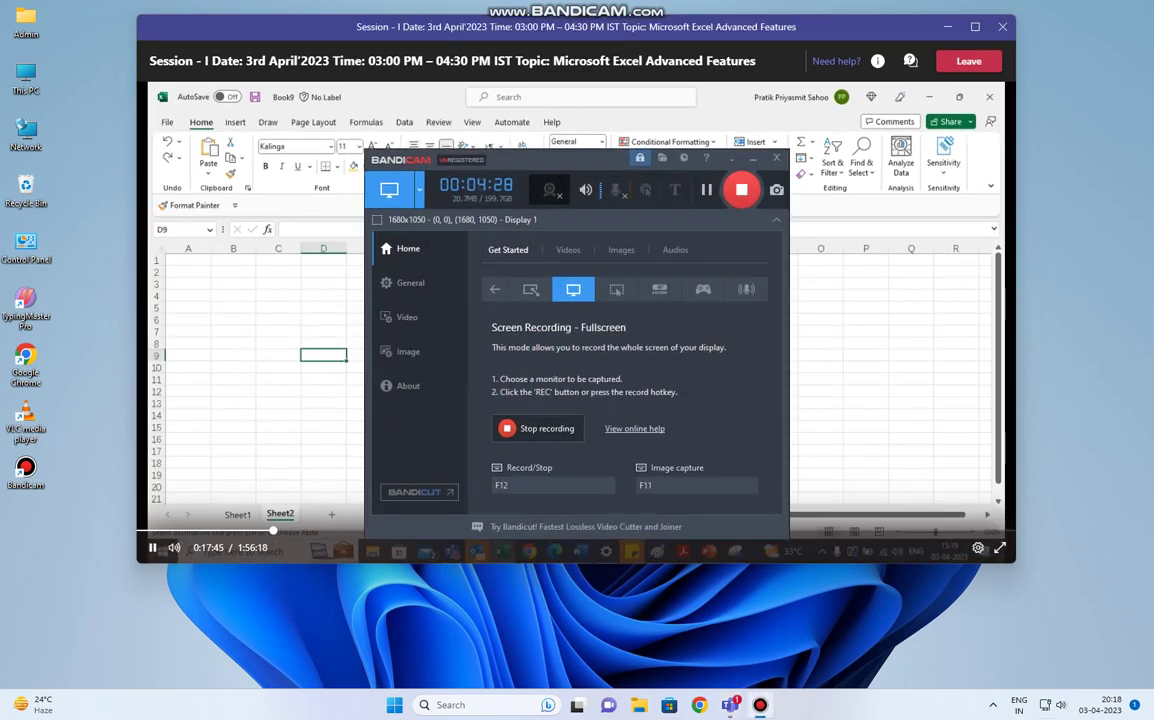
click(760, 705)
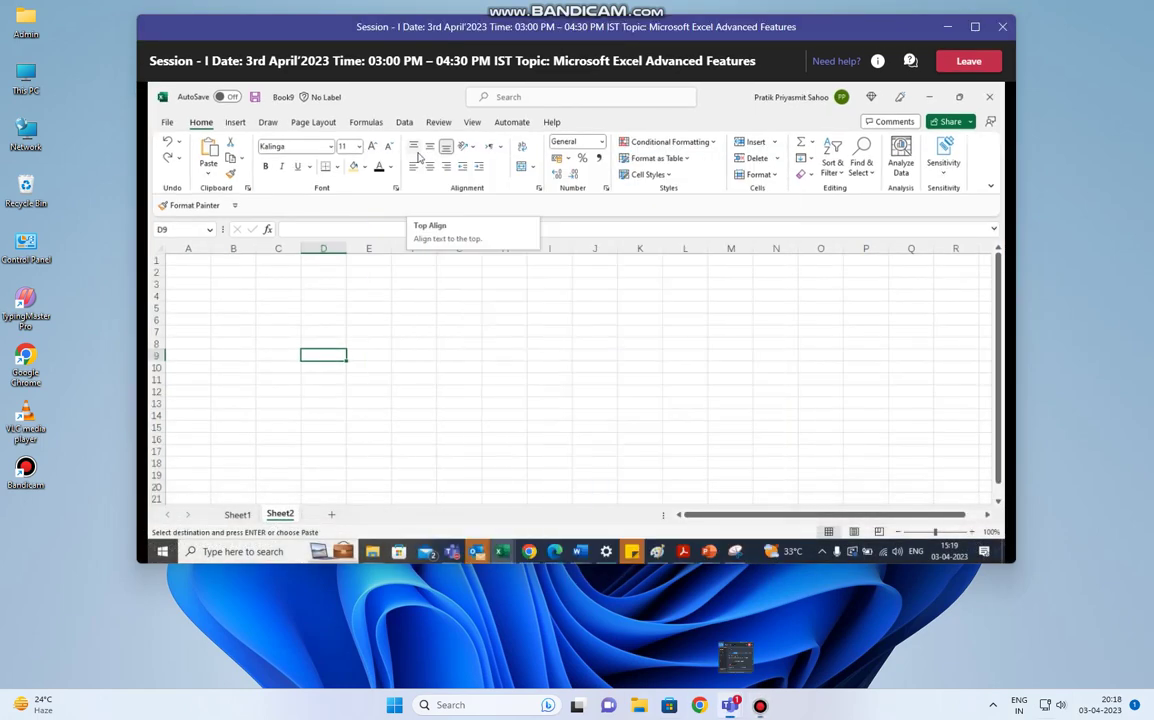
- Show the Smart Lookup search in Excel and look over its search categories such as Web, Media, Help and Files
click(1000, 548)
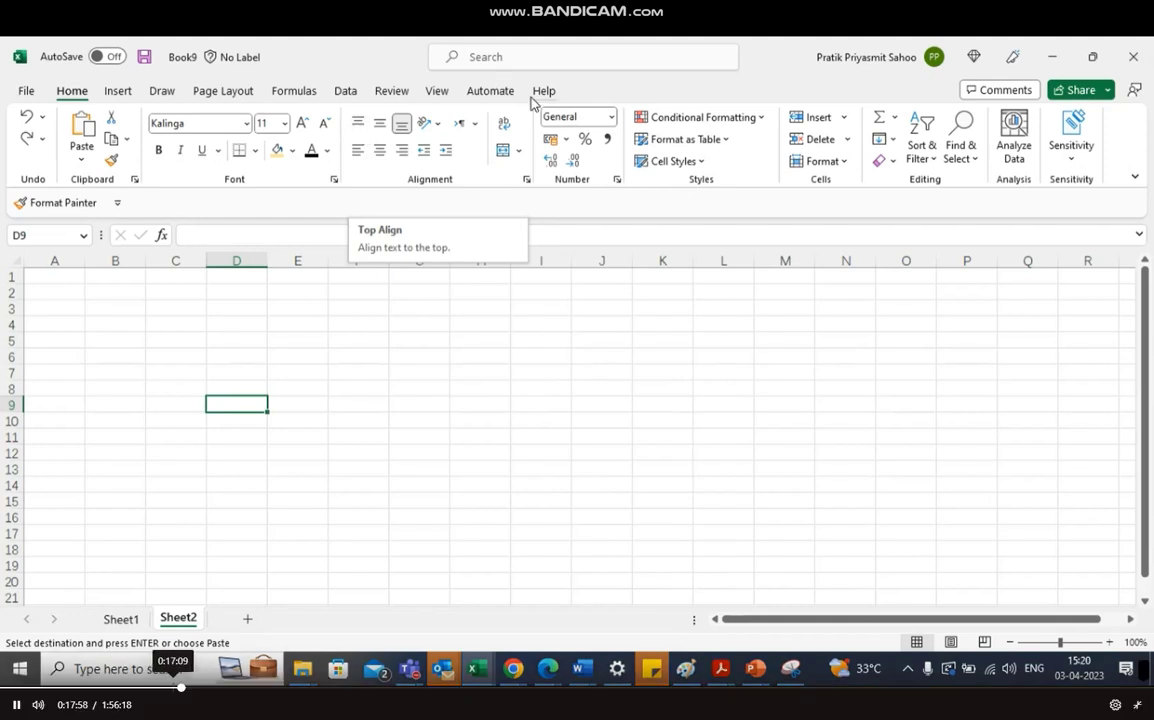
click(389, 91)
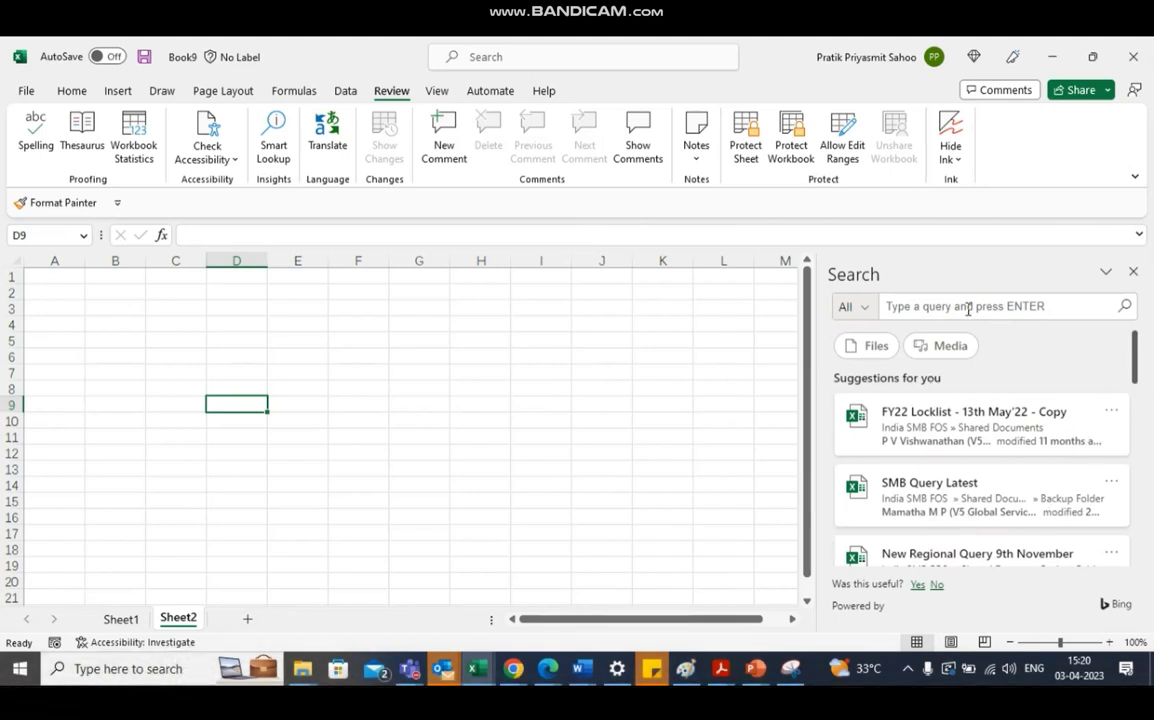
click(863, 312)
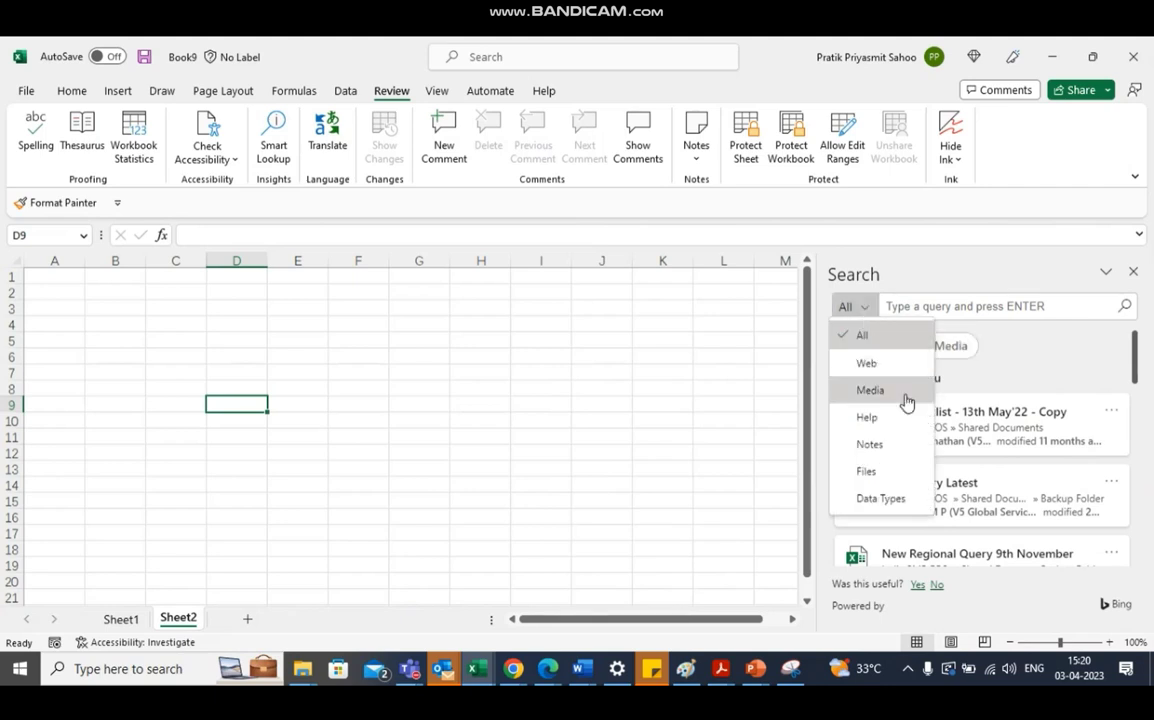
click(969, 304)
click(863, 312)
click(880, 306)
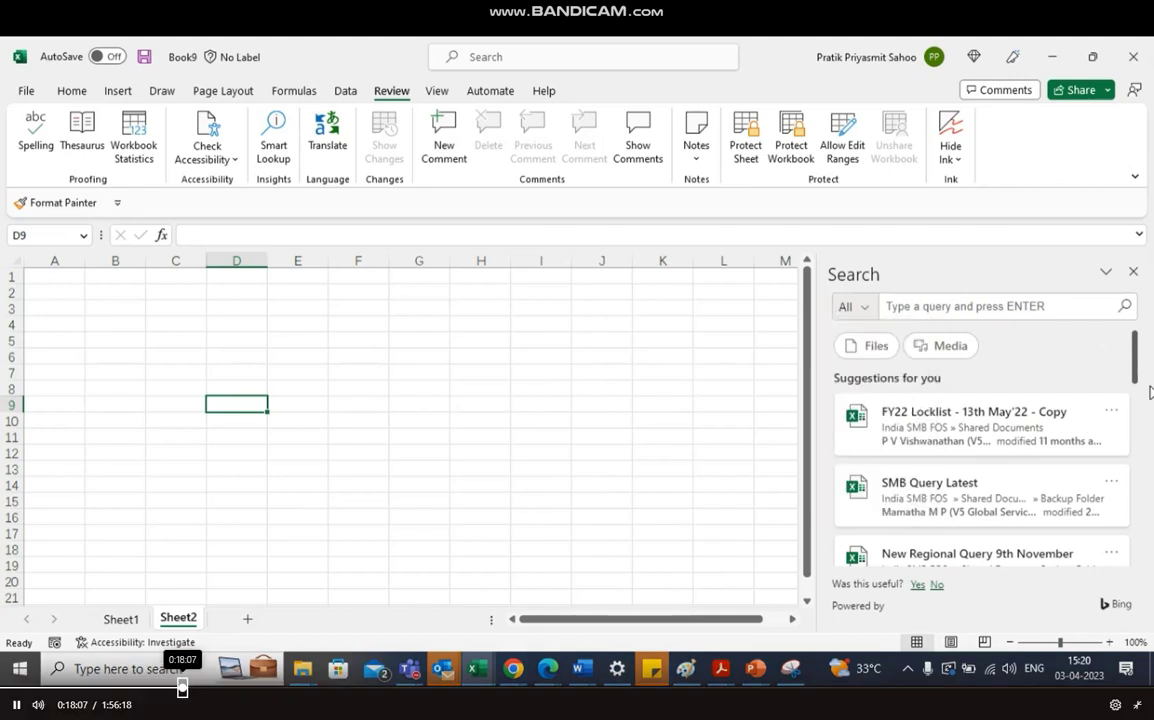
click(182, 688)
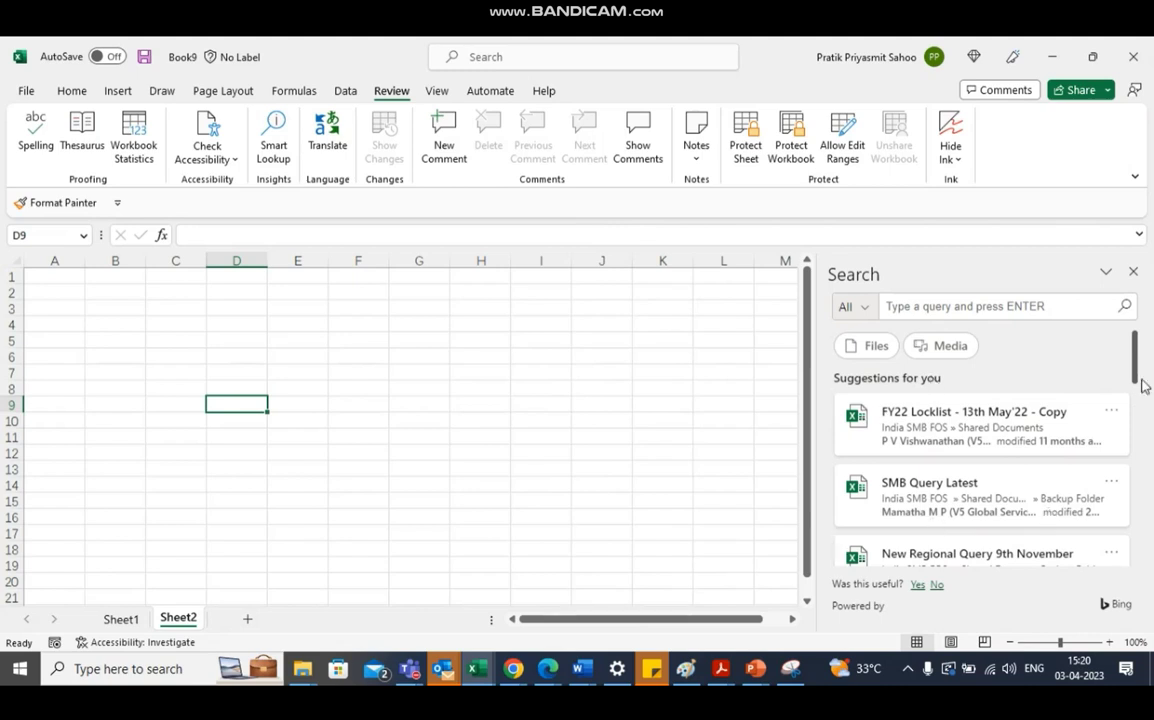
click(855, 307)
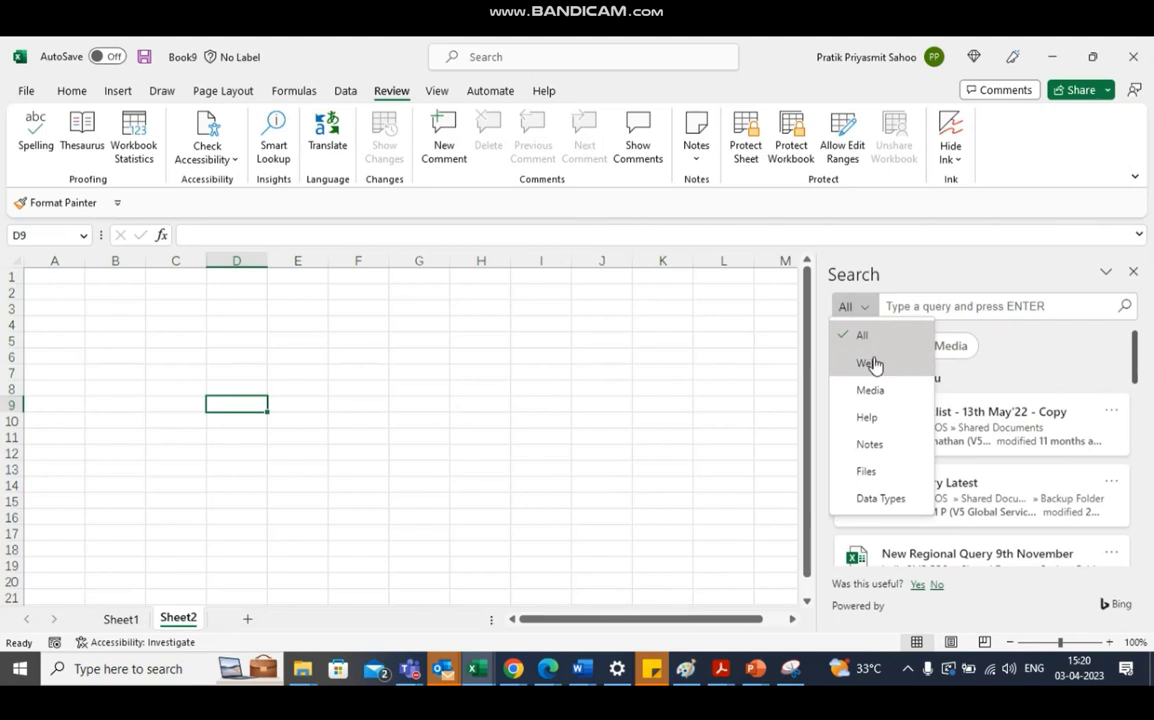
- Search Smart Lookup for vlookup across all categories and look over the help, media and file results
click(969, 305)
text(vlook)
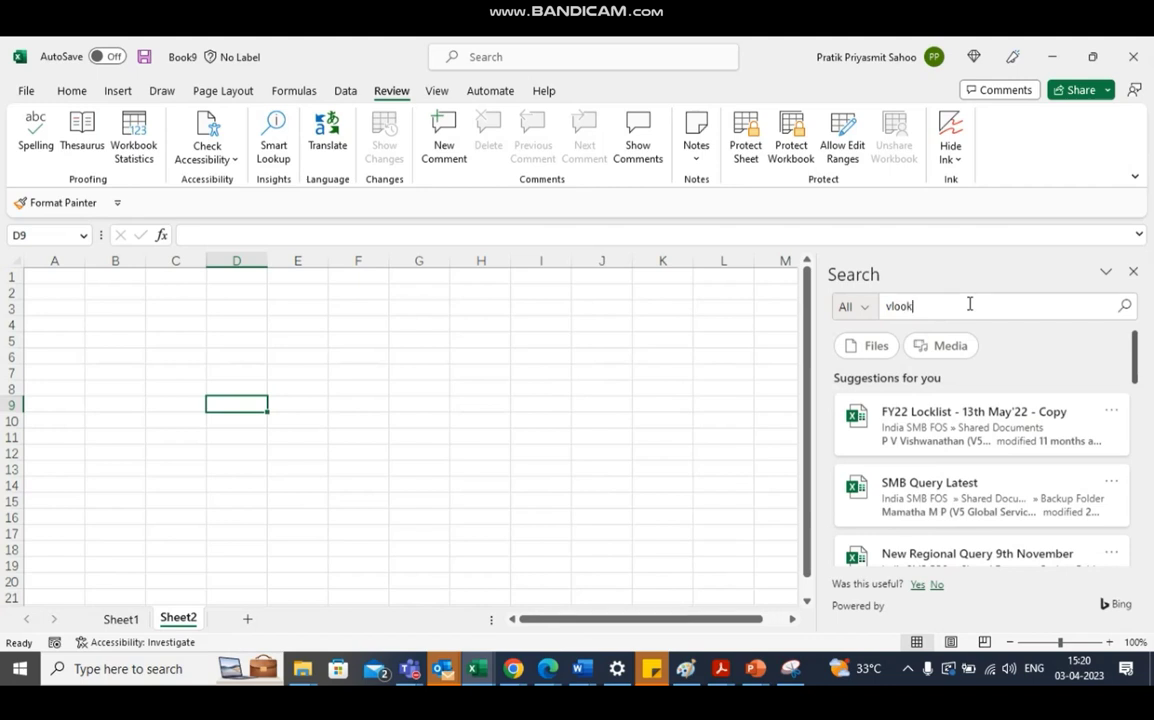
key(Return)
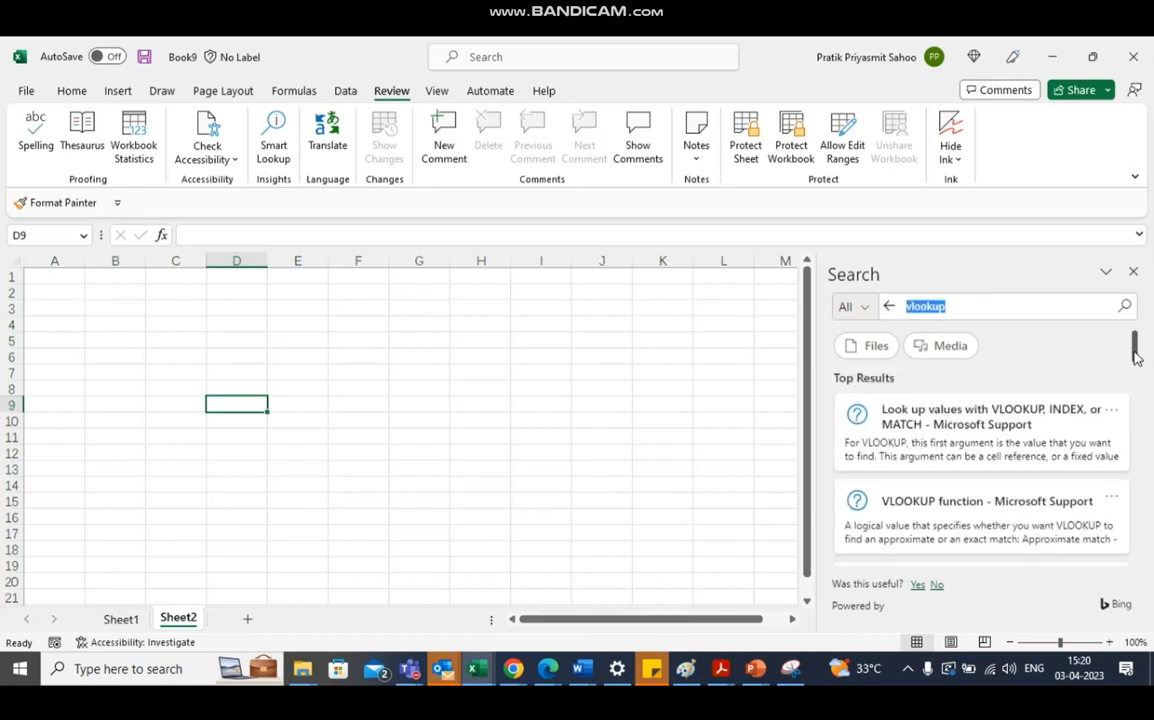
scroll(1147, 395, down, 5)
scroll(1147, 400, down, 5)
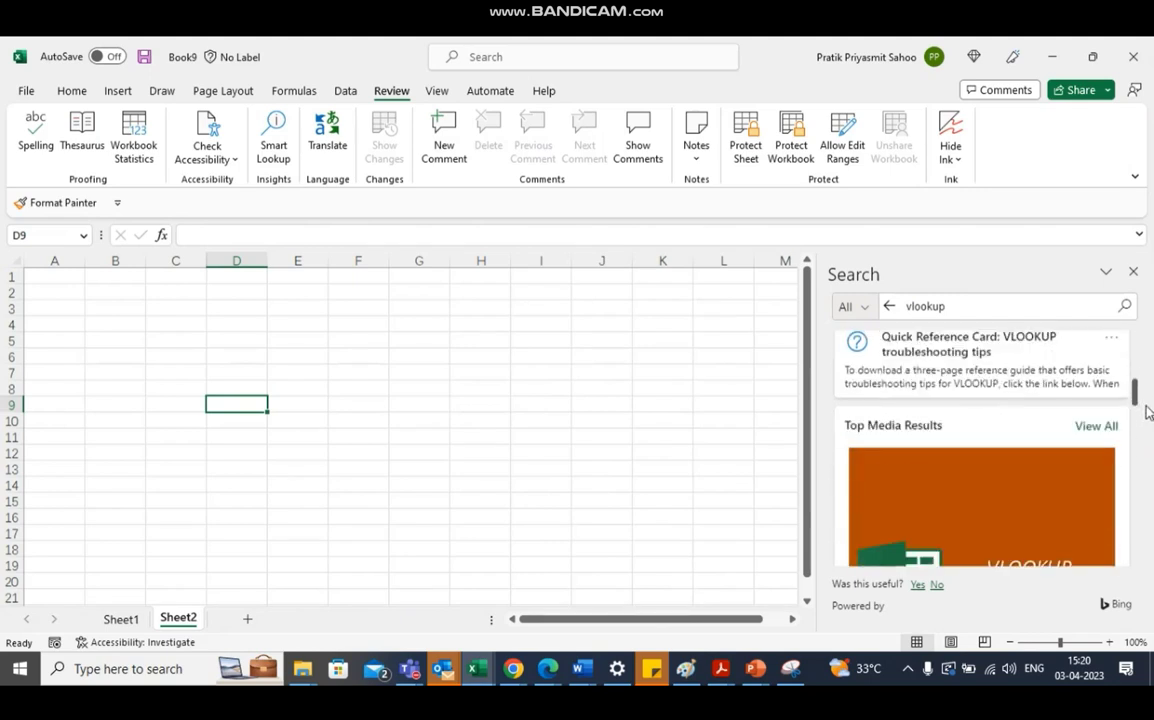
scroll(1150, 460, up, 5)
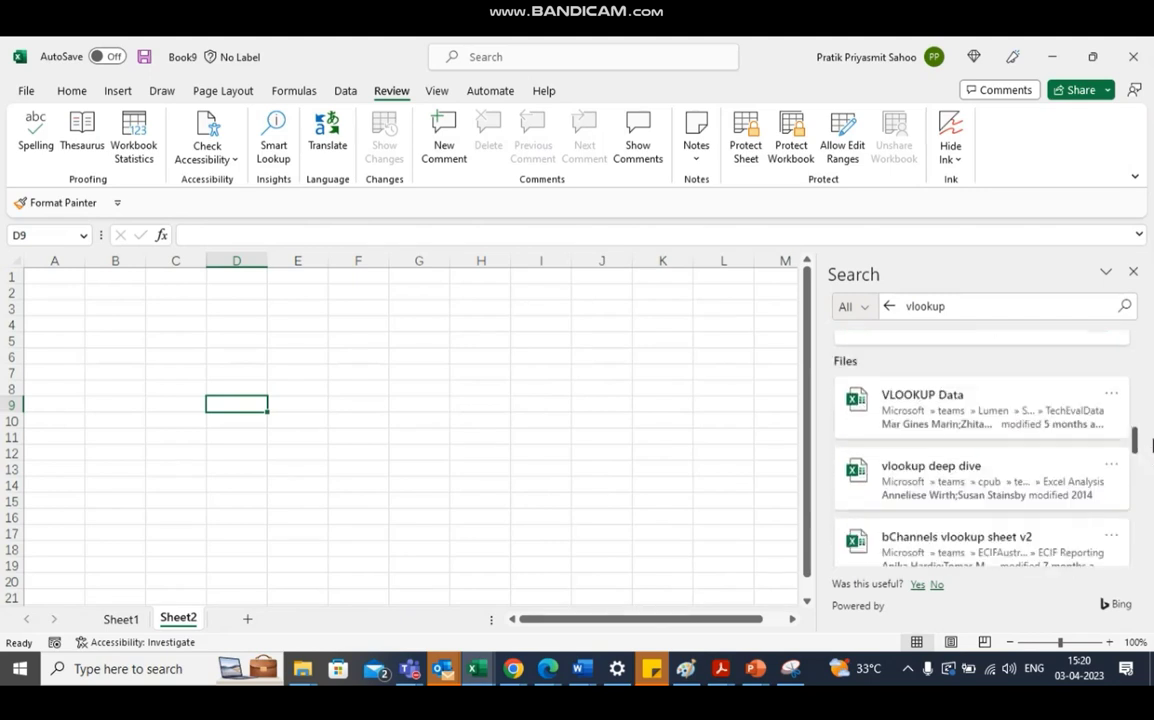
scroll(1150, 408, up, 5)
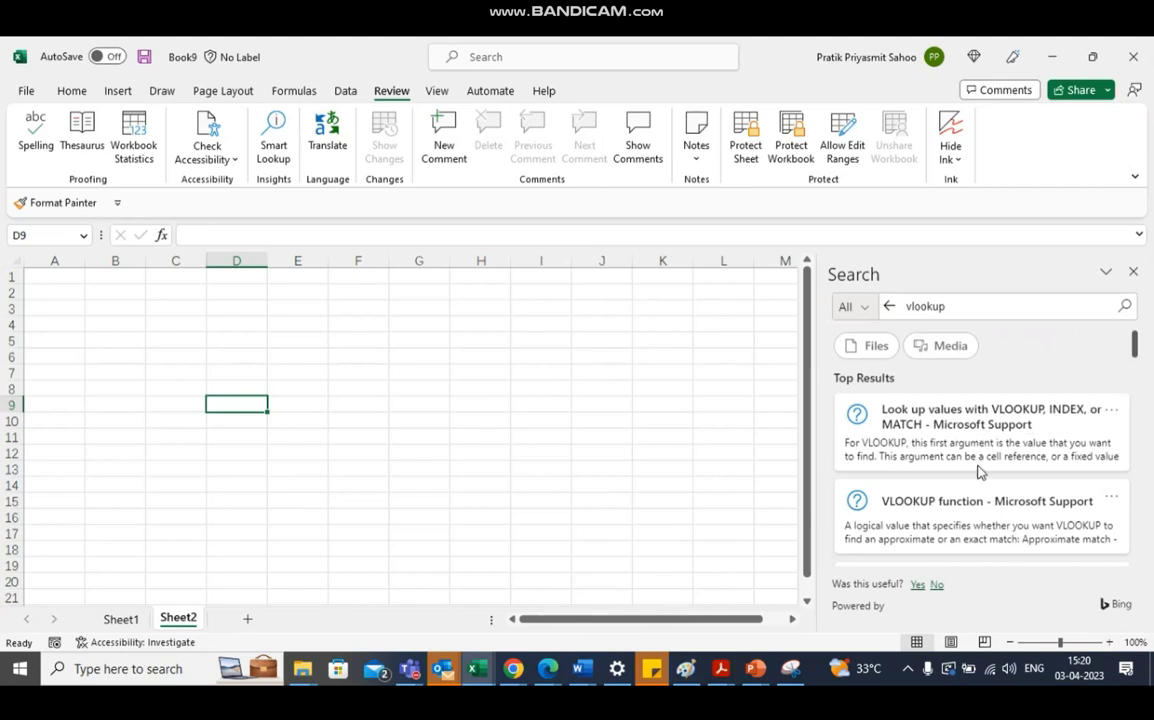
drag(1136, 352, 1136, 371)
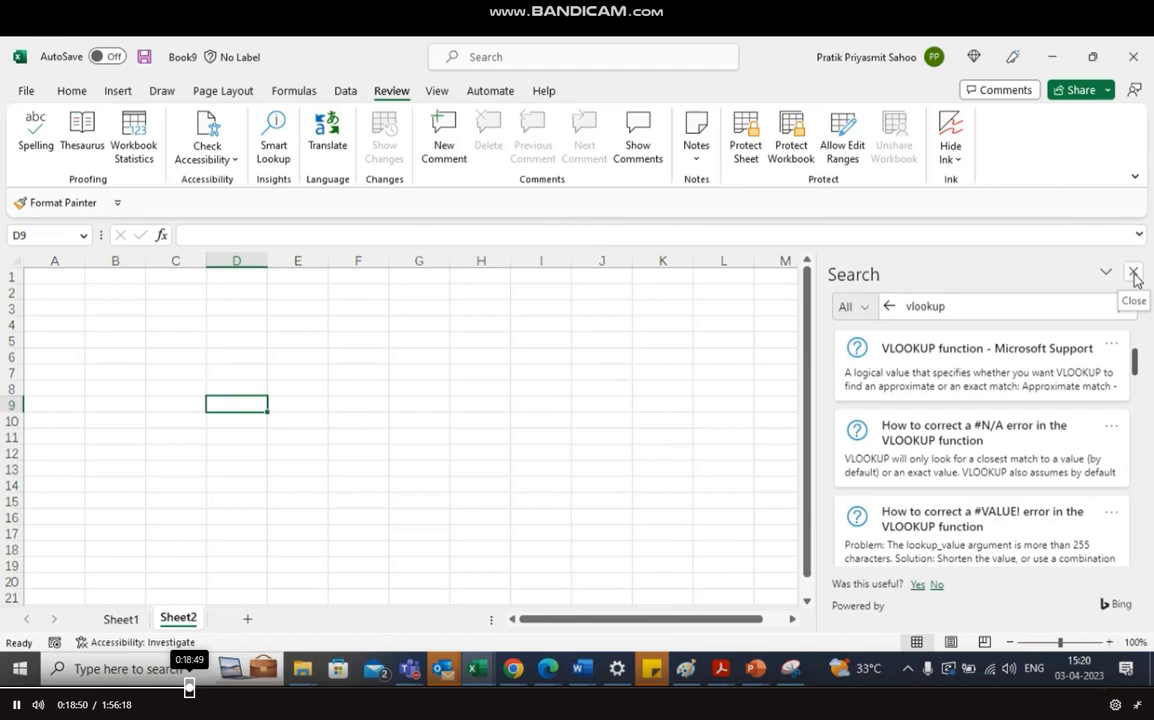
- Leave the full-screen session playback and enlarge the meeting window to fill most of the desktop
click(1137, 705)
drag(1015, 249, 1138, 249)
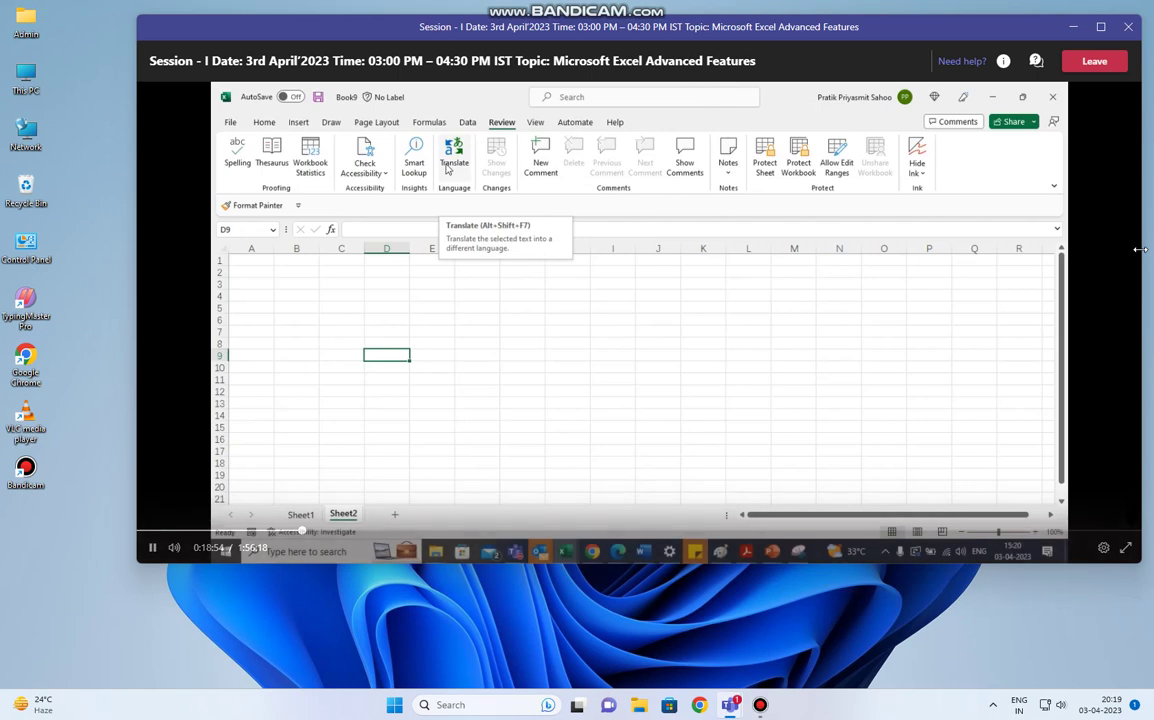
drag(137, 241, 5, 241)
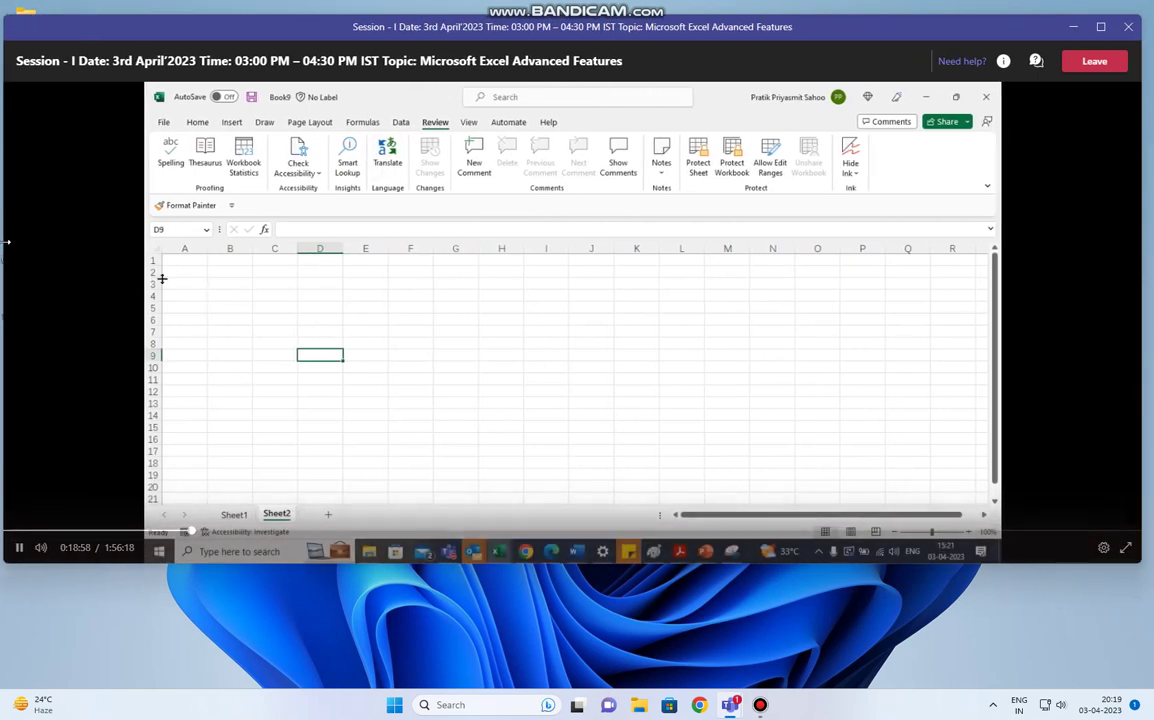
drag(631, 564, 631, 673)
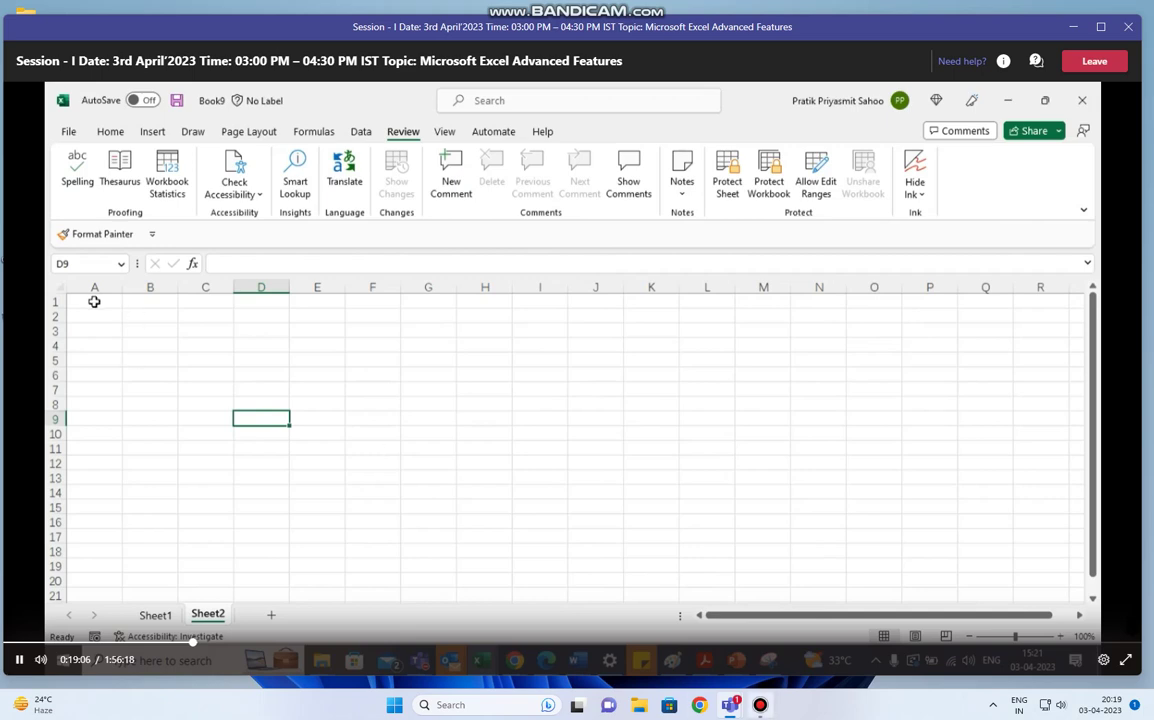
click(760, 705)
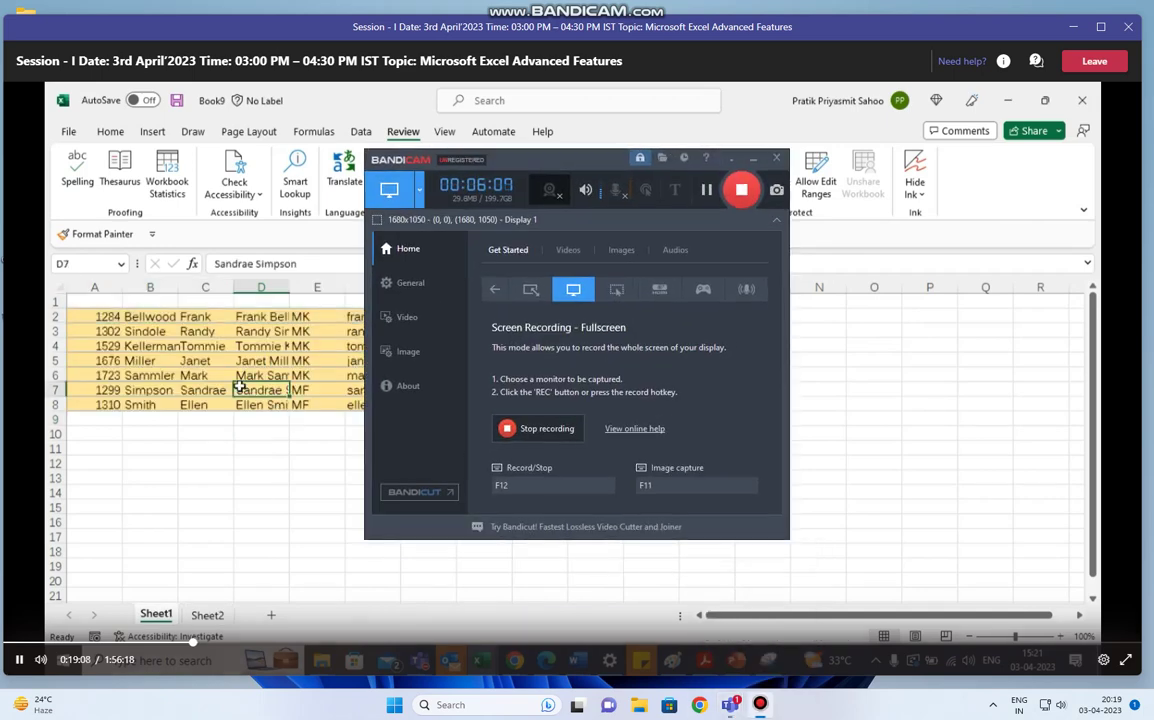
click(760, 705)
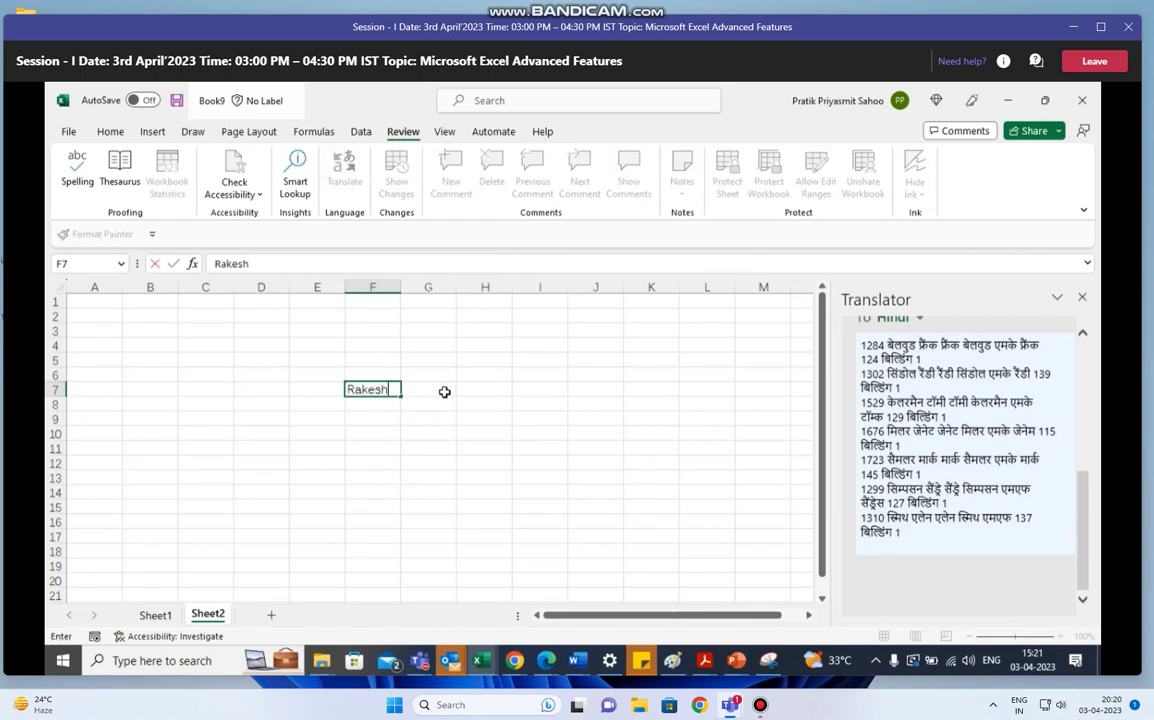
- Enter the header Tax in cell G7 of Sheet2
text(T)
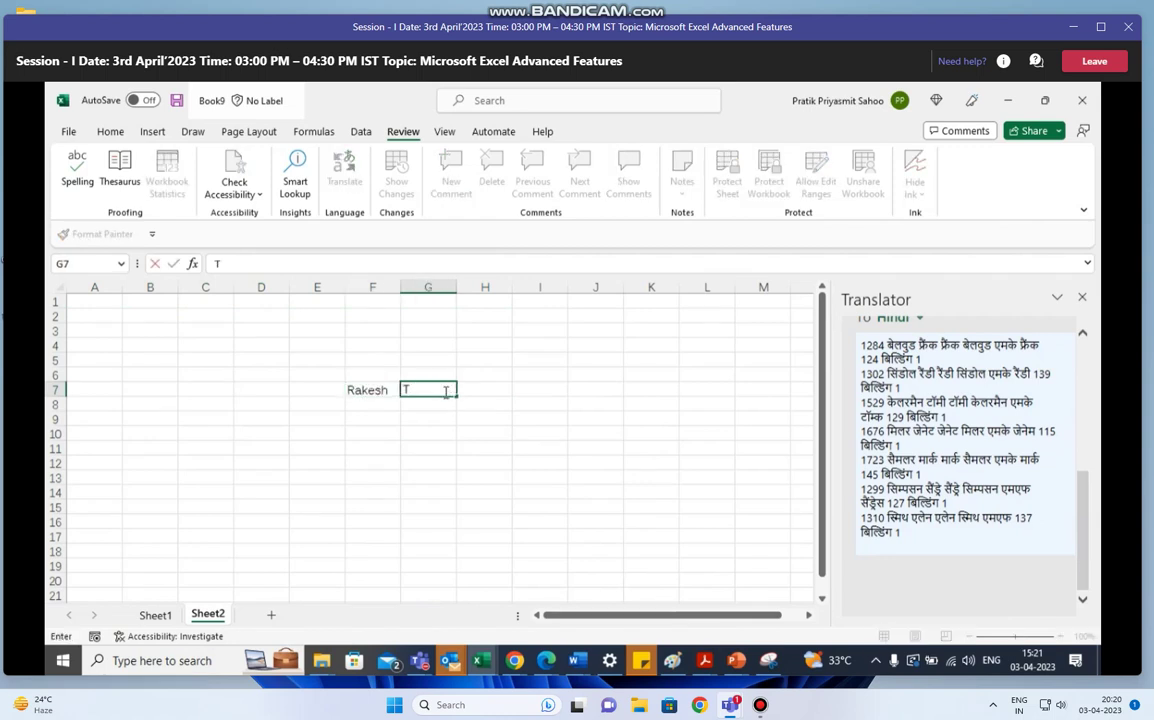
text(ax)
key(Return)
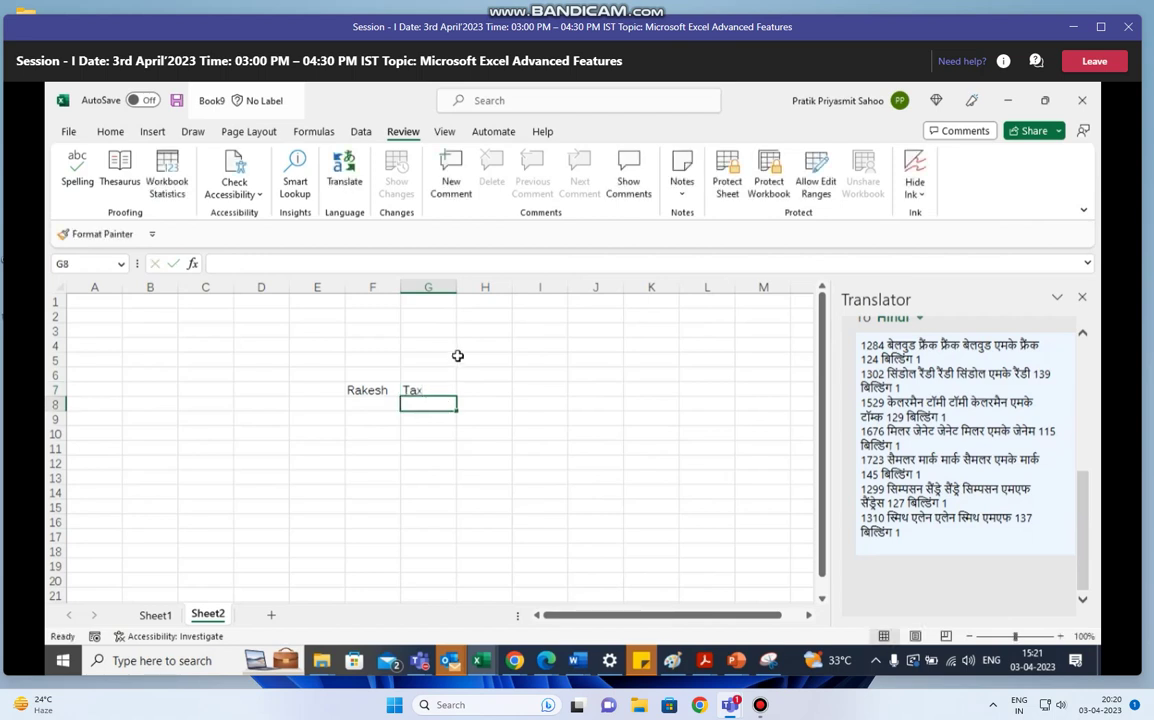
- Enter Name in cell F8 and replace the person's name in F7 with the header Name
click(377, 402)
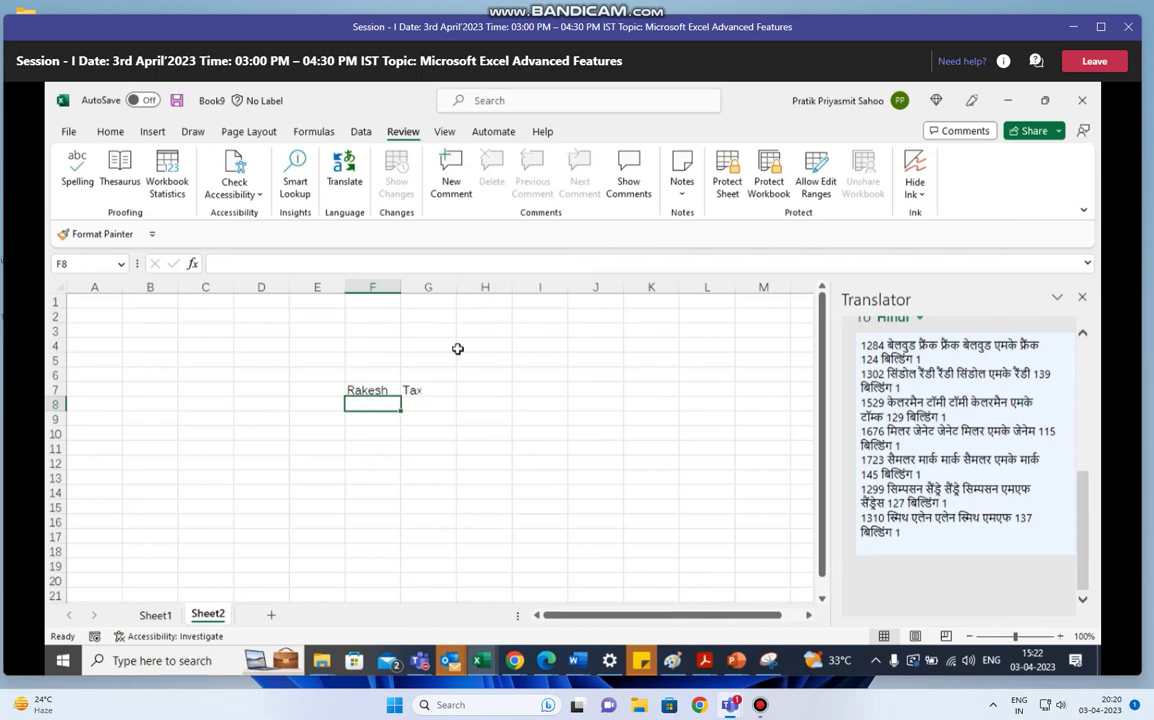
text(Name)
click(375, 391)
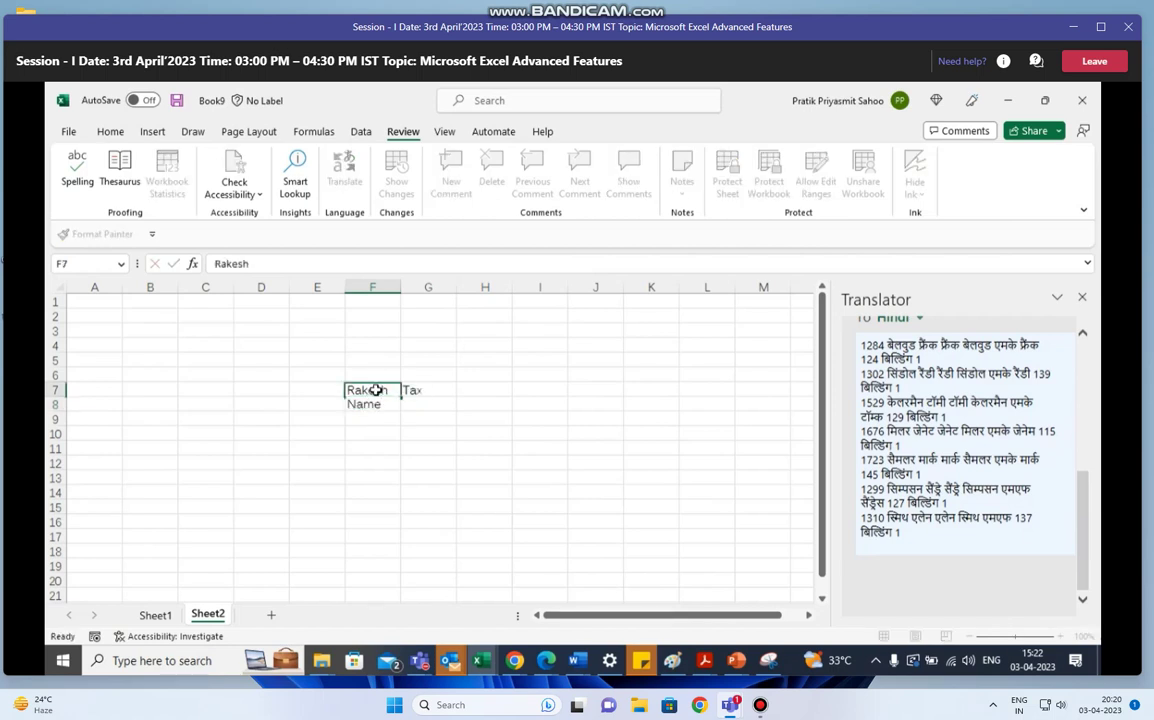
text(Name)
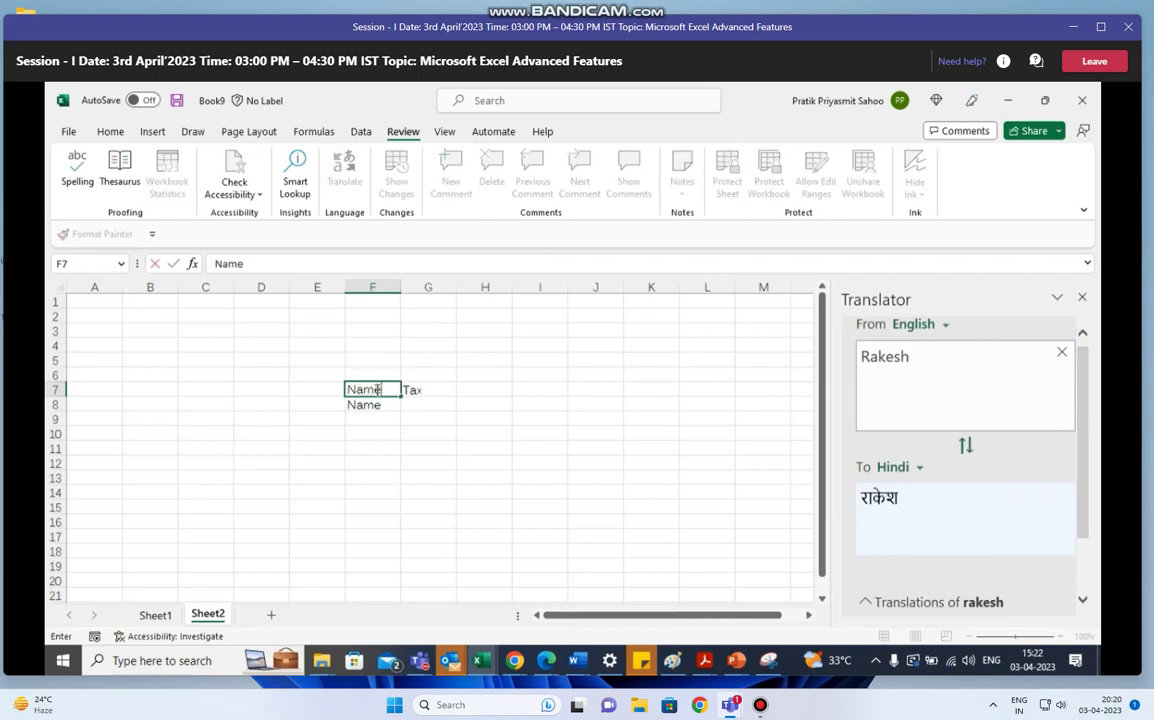
click(438, 404)
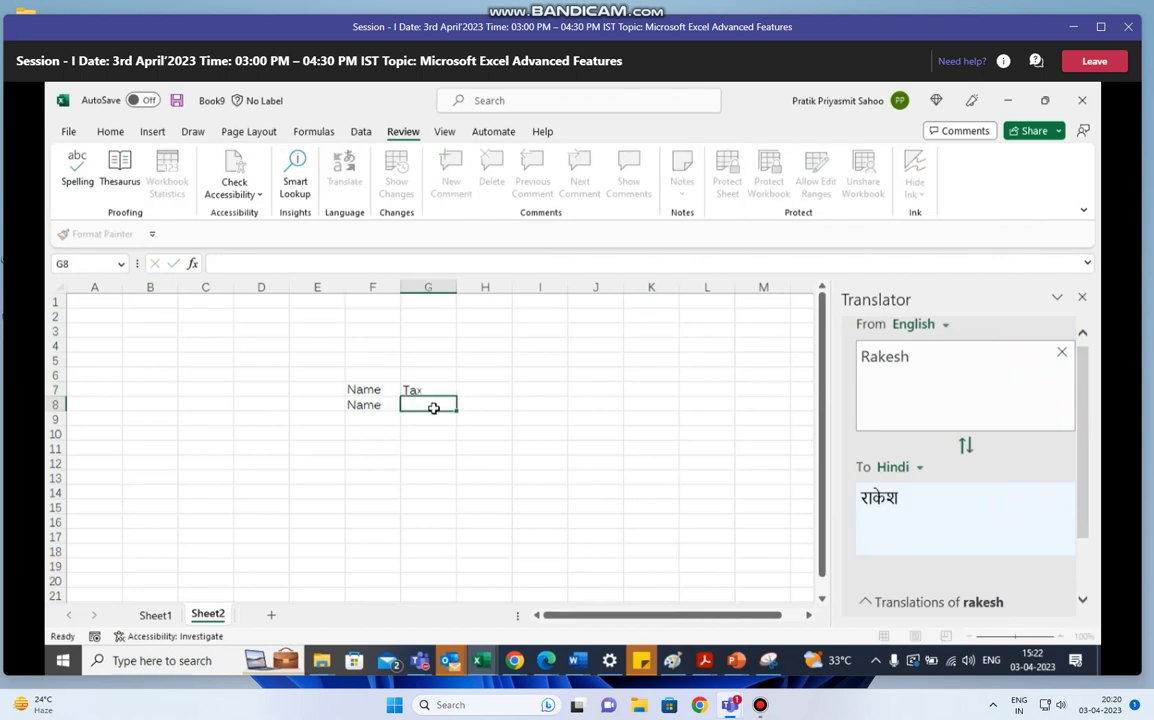
- Look over the available accounting currency formats for cell G8 and dismiss the list
click(108, 132)
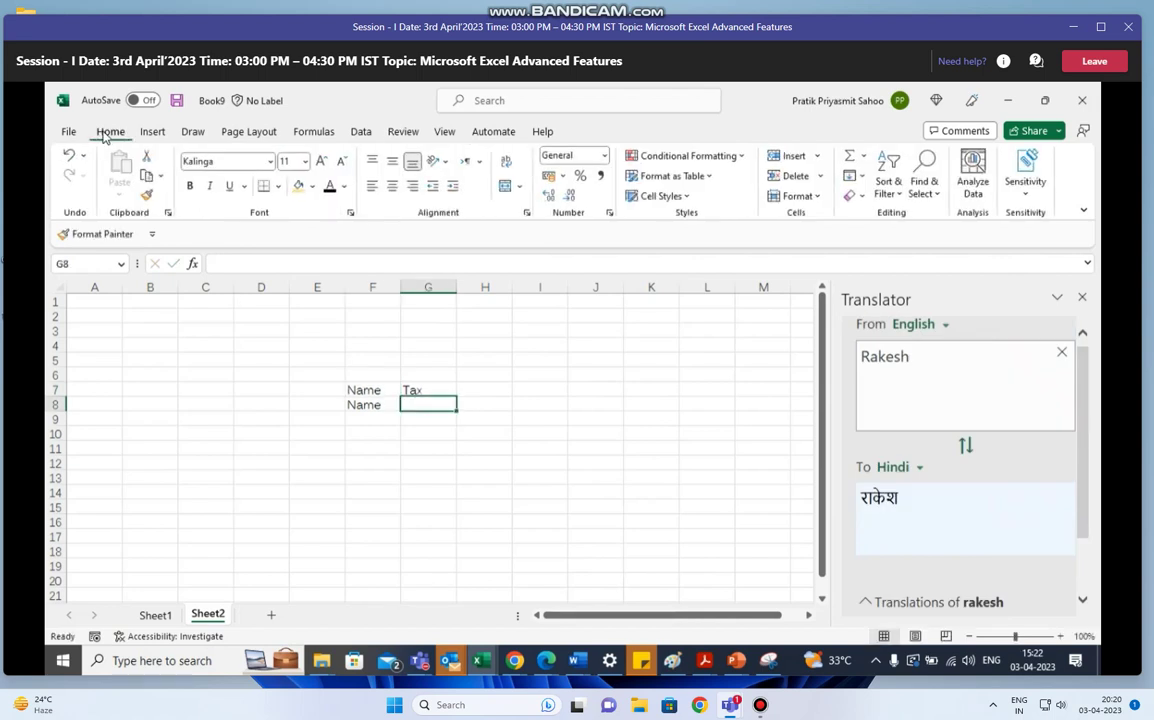
click(563, 177)
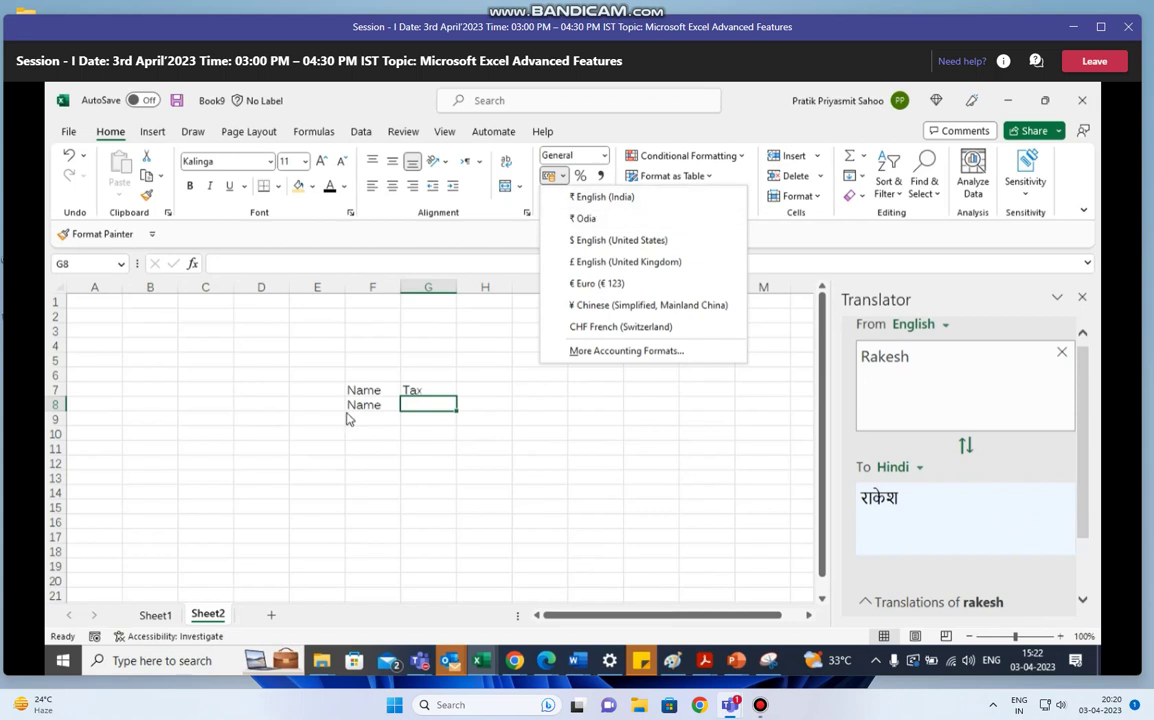
click(378, 408)
- Replace the text in F8 with a person's first name and enter 7862 as the tax amount in G8
click(377, 404)
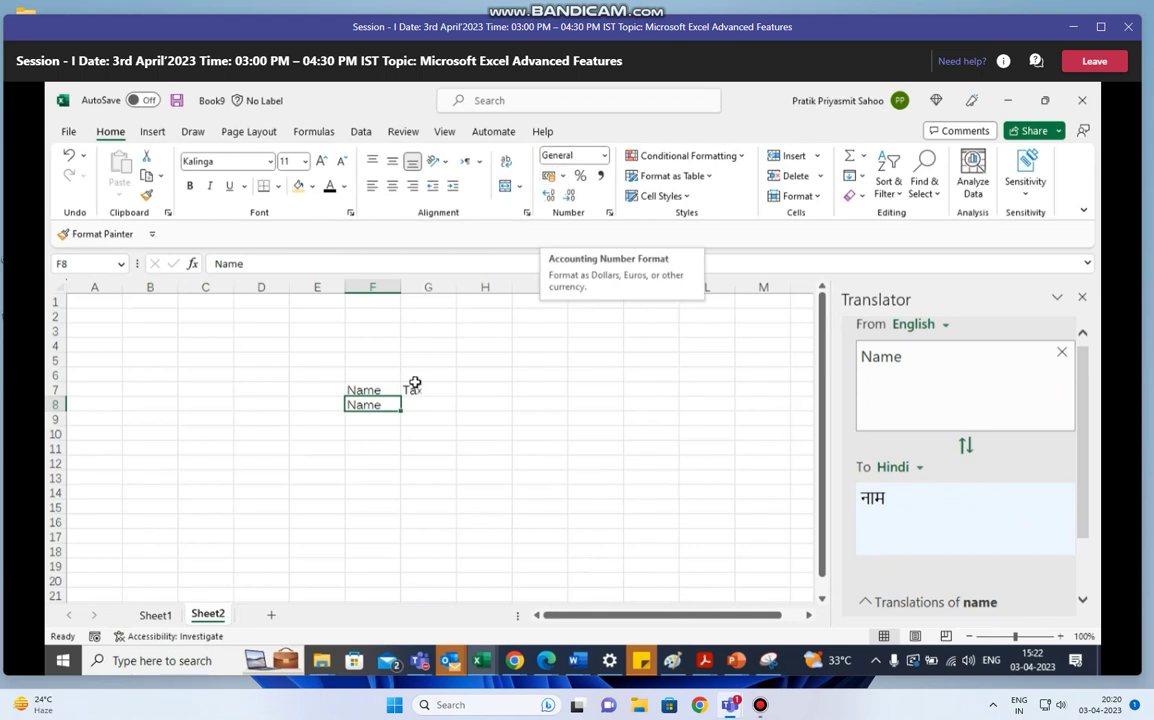
text(Ravi)
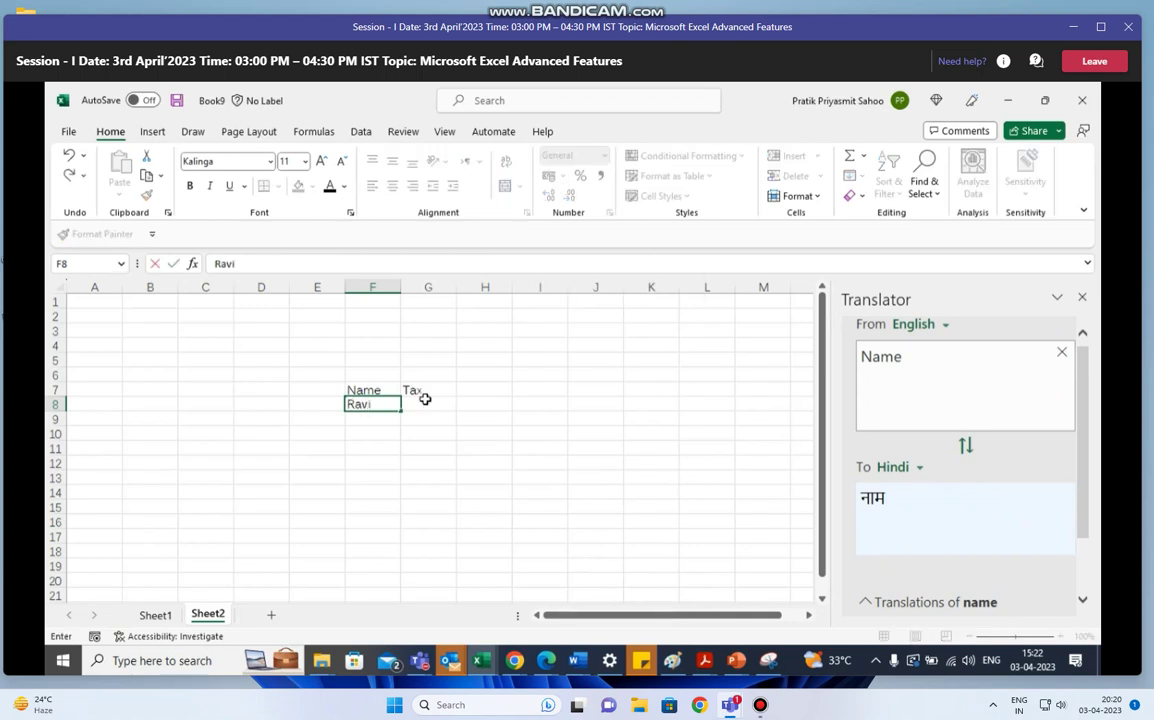
click(425, 400)
text(7862)
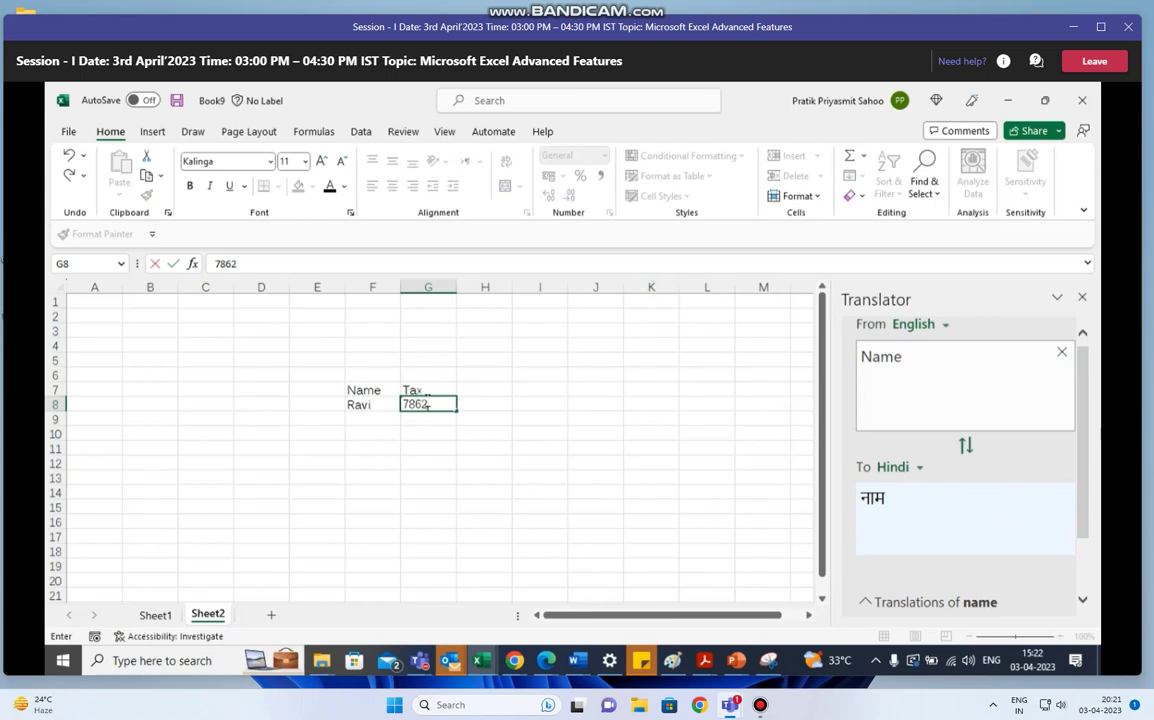
click(474, 494)
- Apply the ₹ English (India) accounting format to the tax amount in G8 and reduce it to no decimal places
click(431, 404)
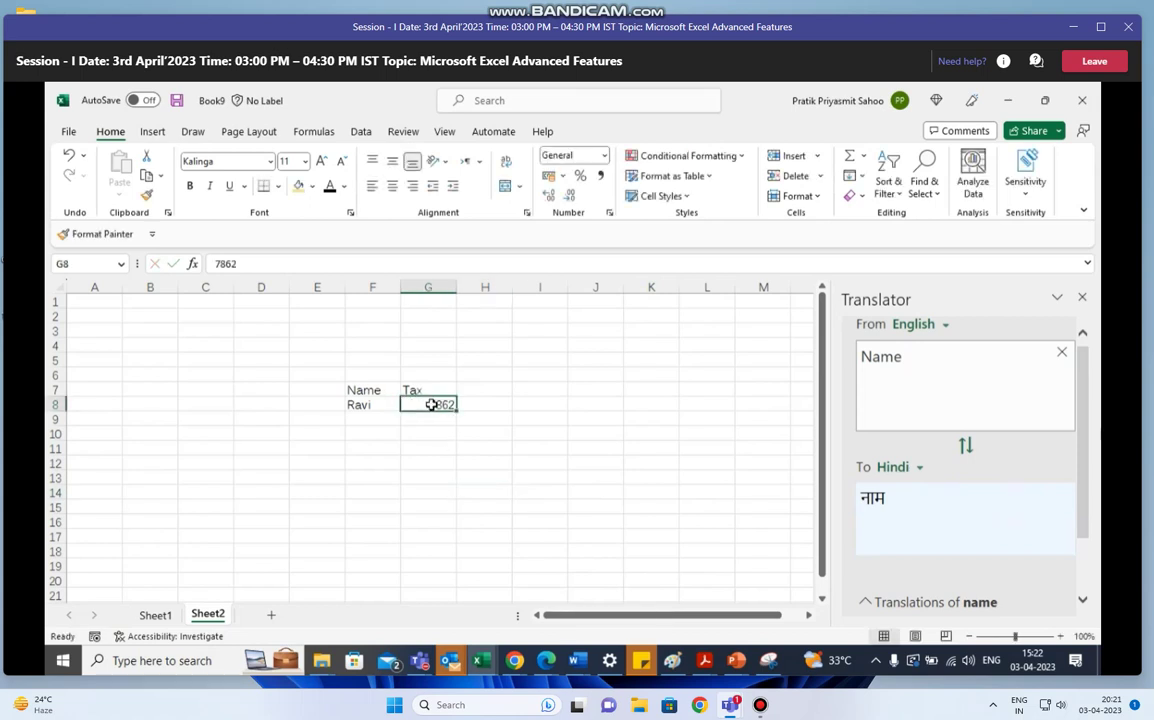
click(562, 176)
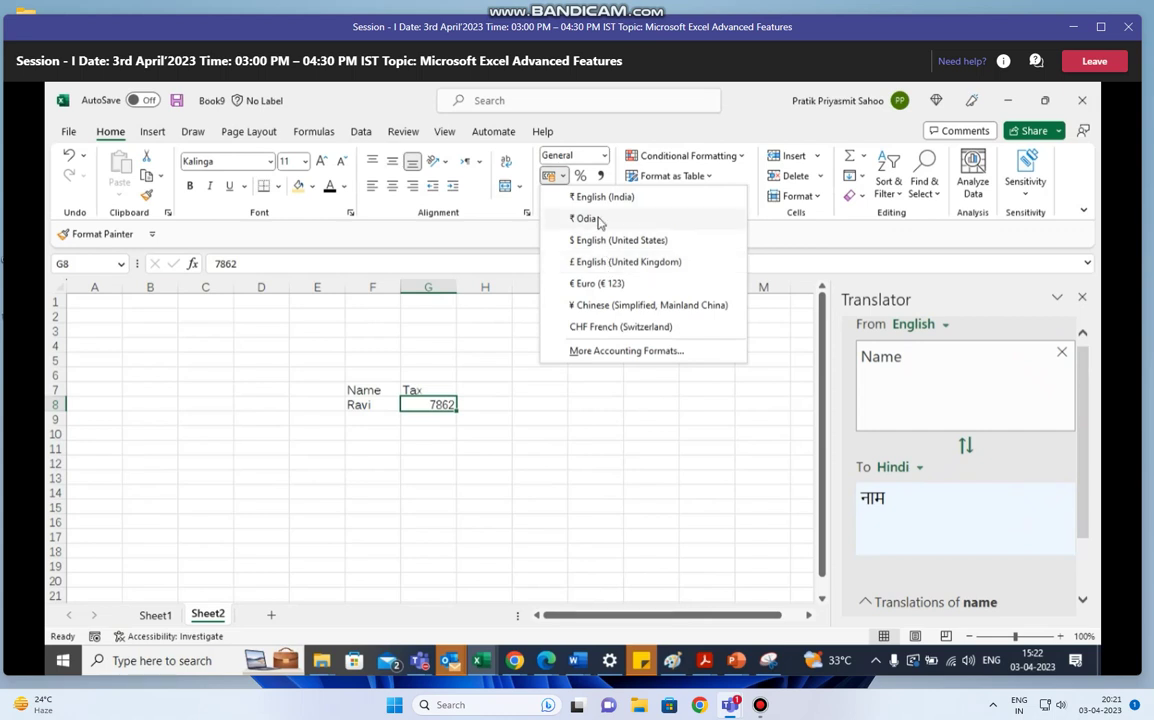
click(603, 198)
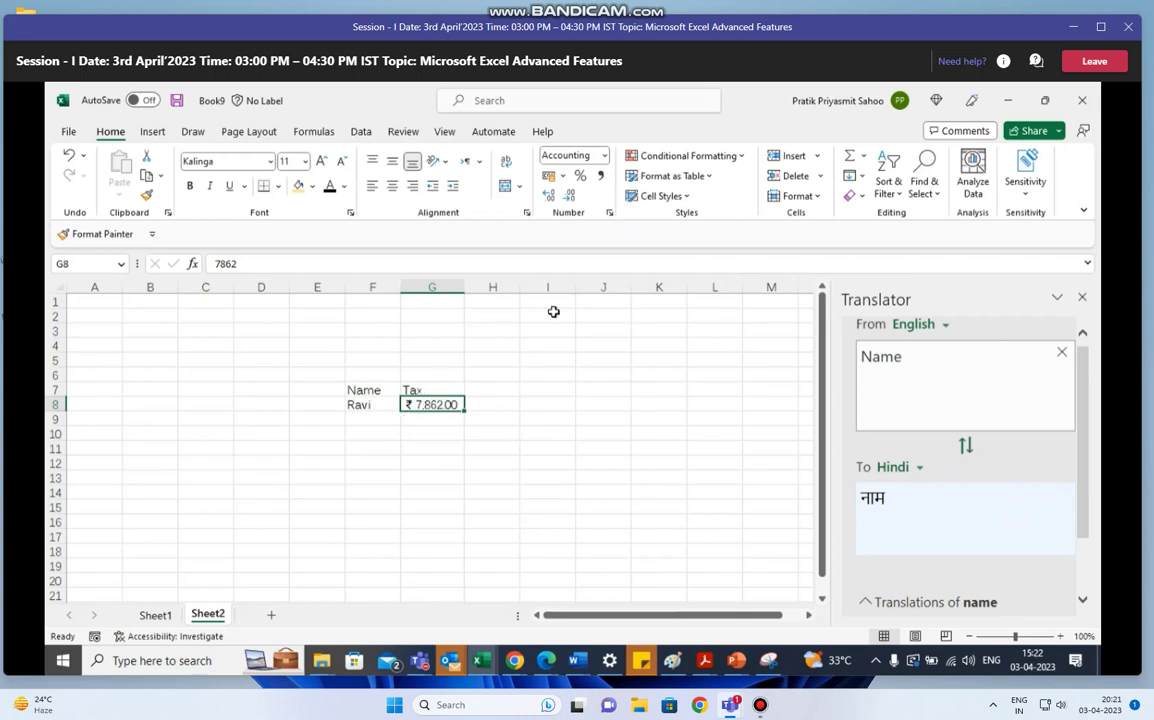
click(550, 198)
click(568, 198)
click(568, 198)
click(568, 198)
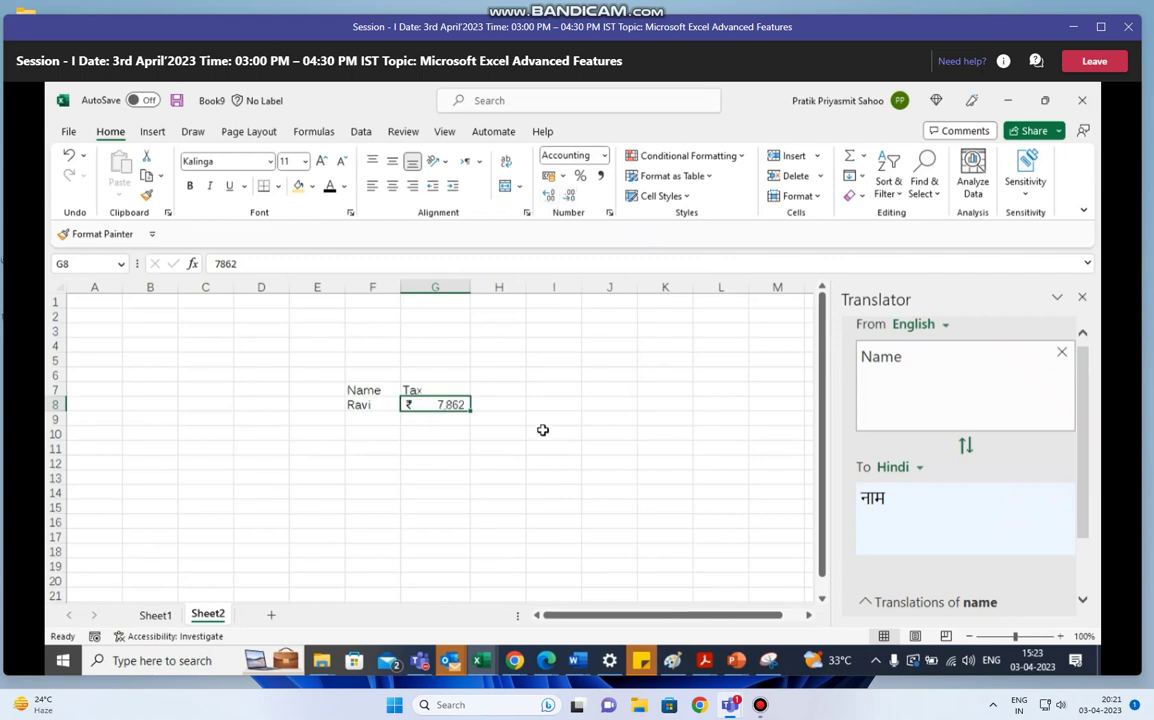
click(542, 429)
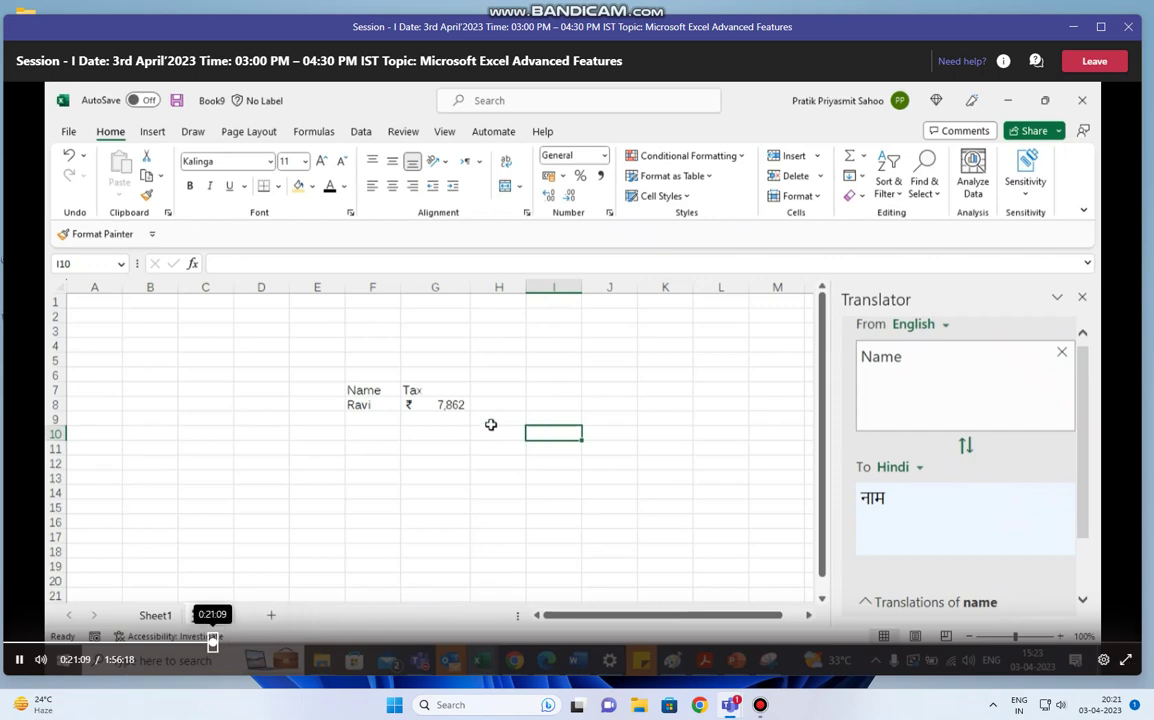
- Select the two tax amounts in G8:G9 to check their sum
click(213, 642)
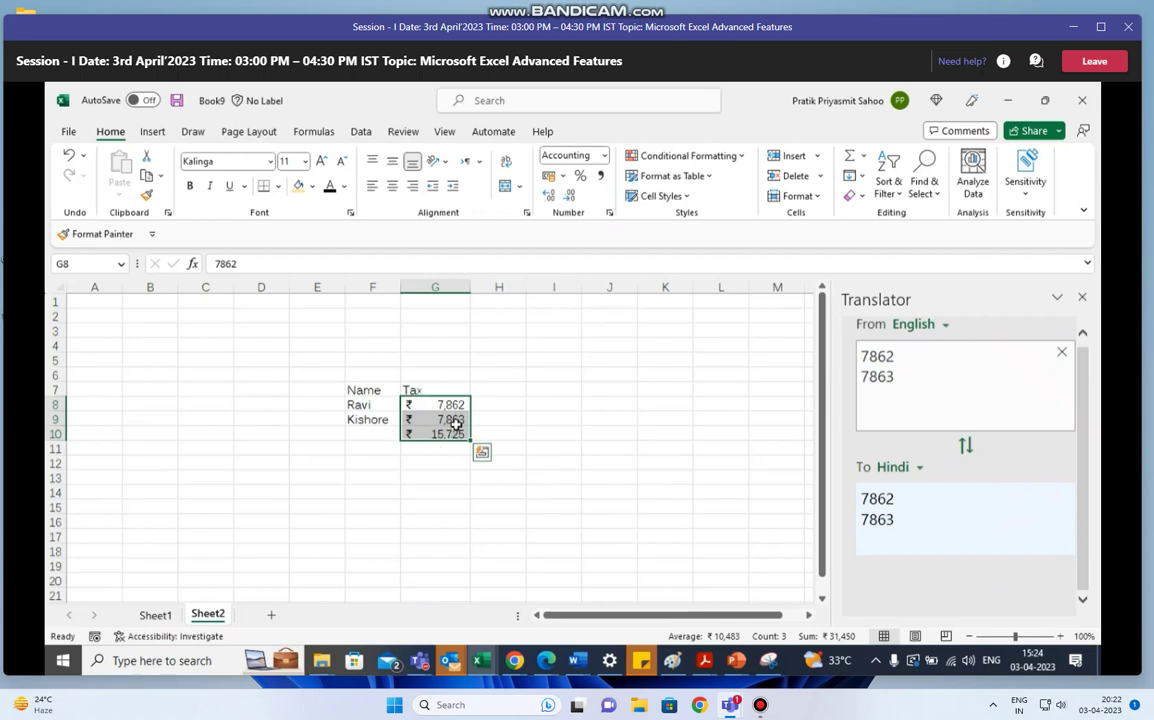
drag(446, 407, 450, 429)
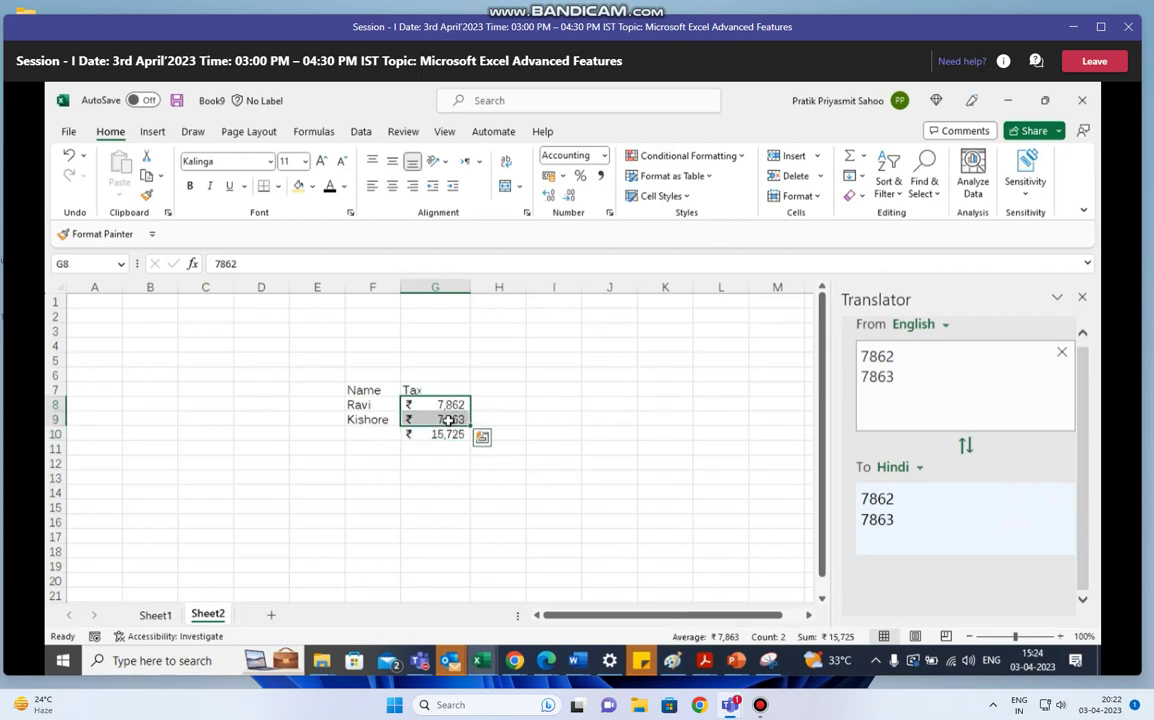